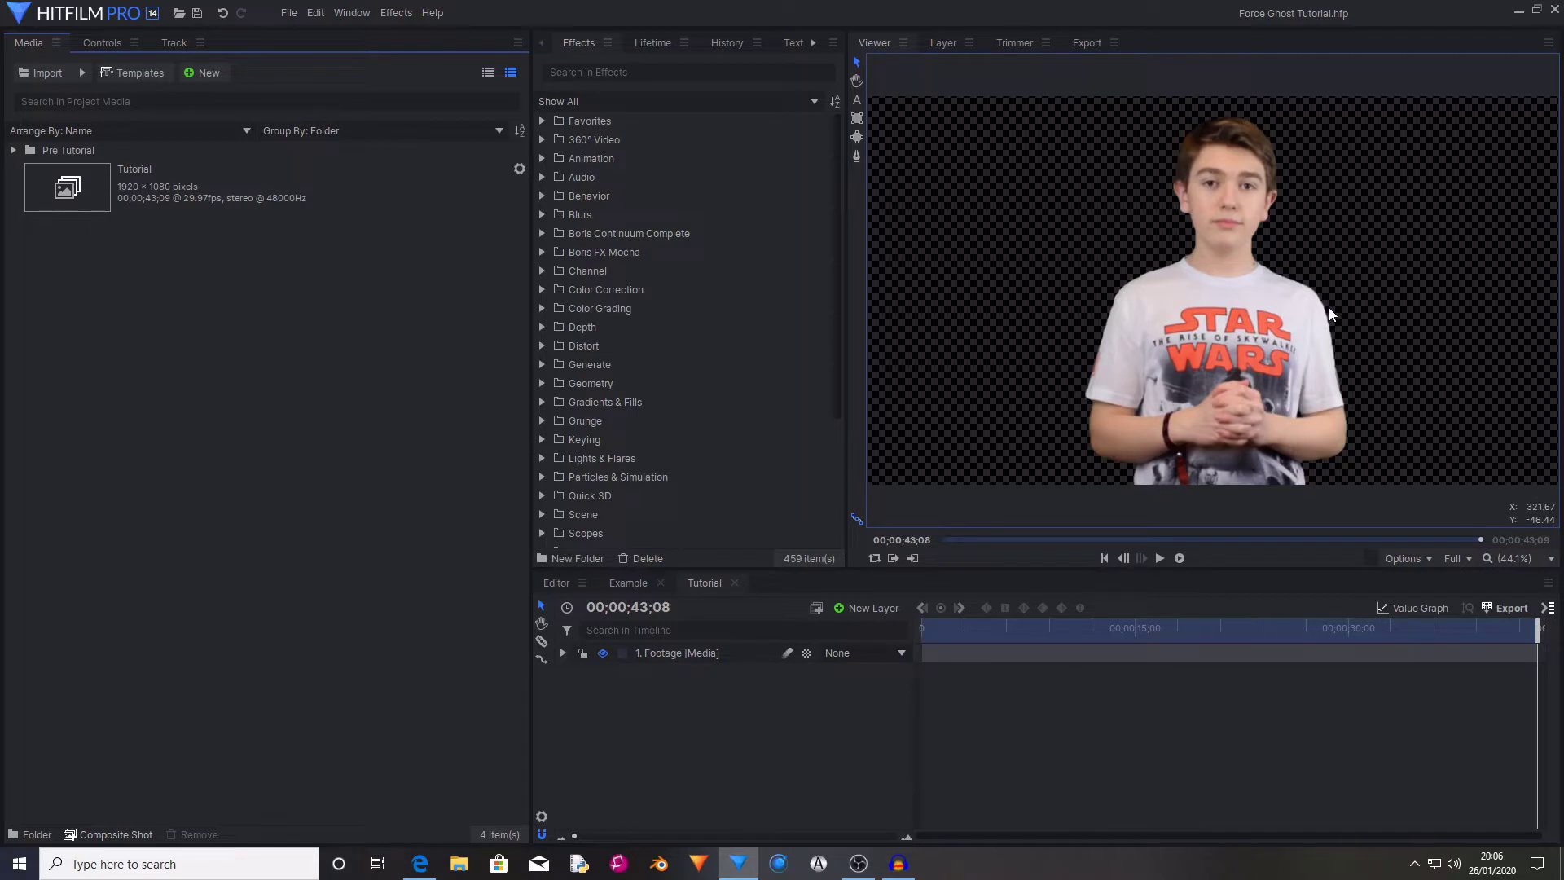
Review the Footage layer's keying effects, switching Spill Removal and Matte Cleaner off and back on to compare the result.
click(563, 652)
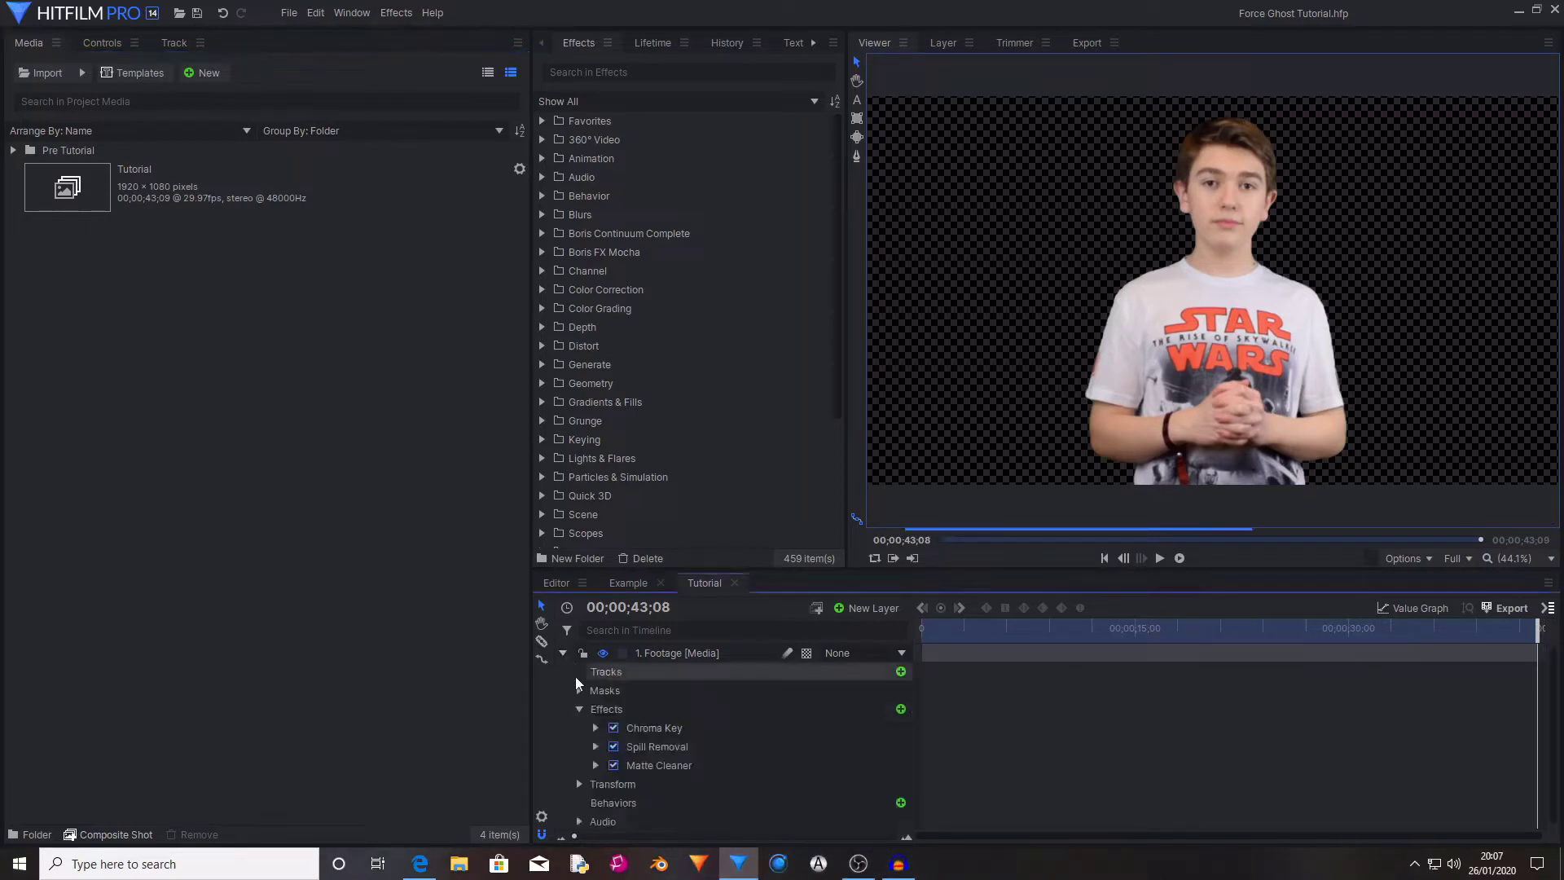
click(702, 746)
click(707, 765)
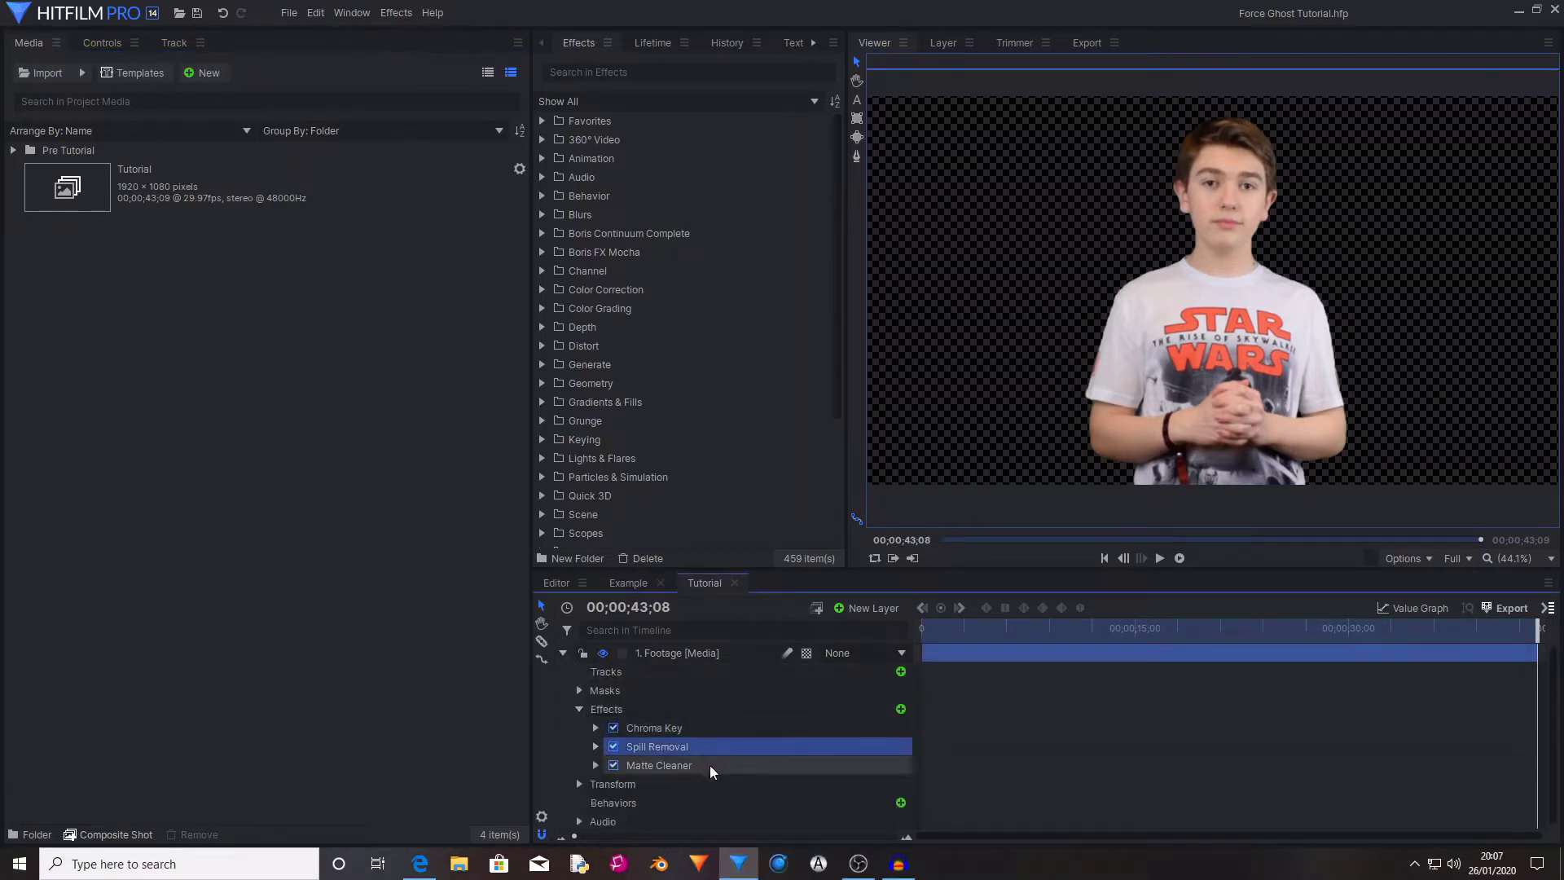
click(613, 750)
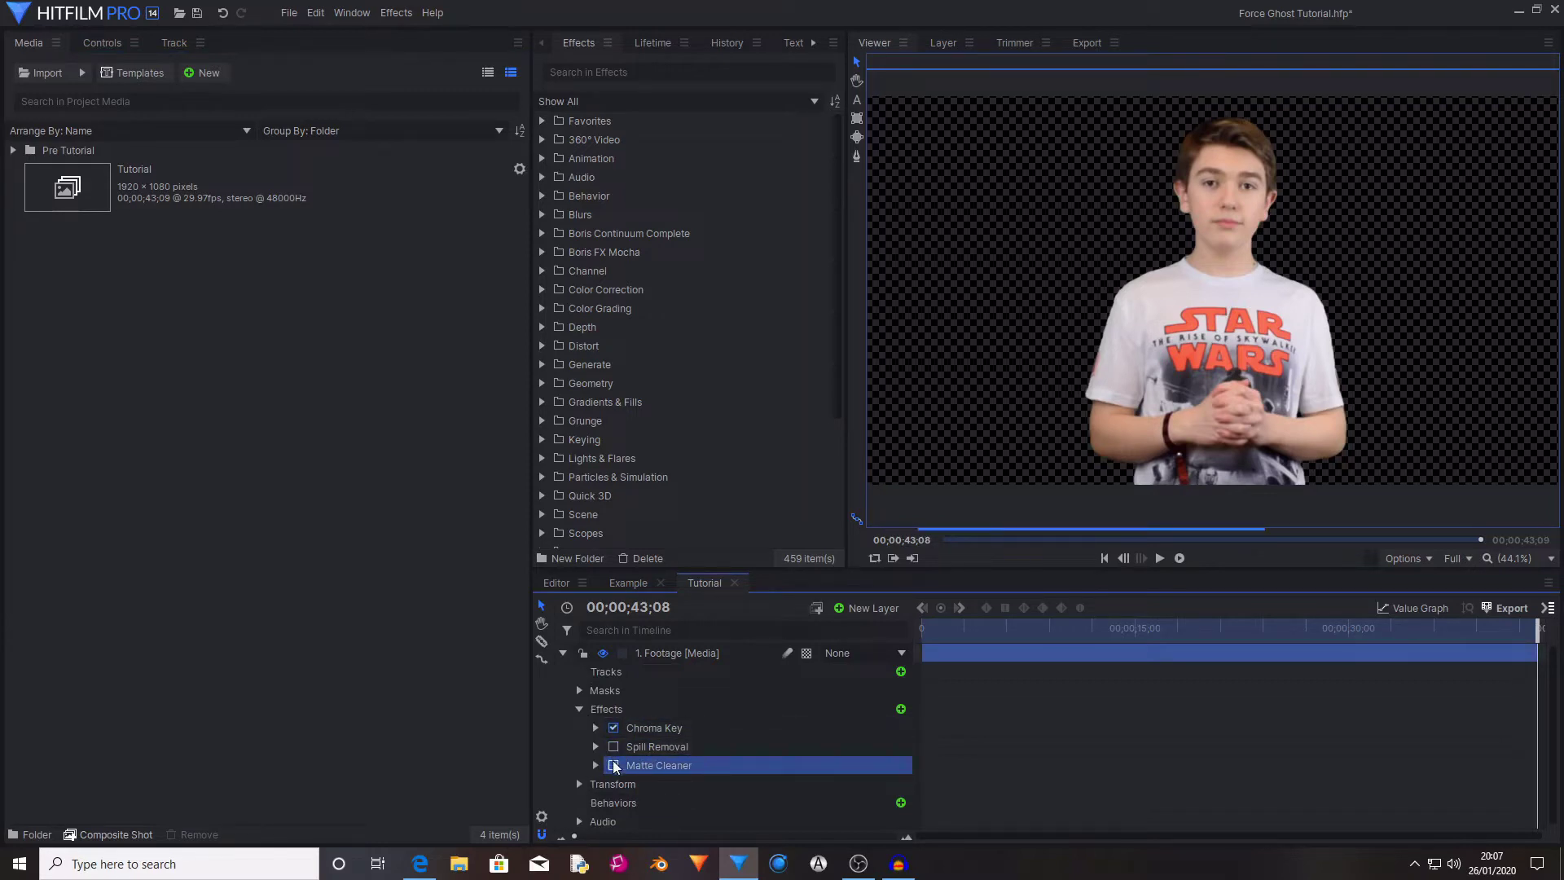
click(613, 749)
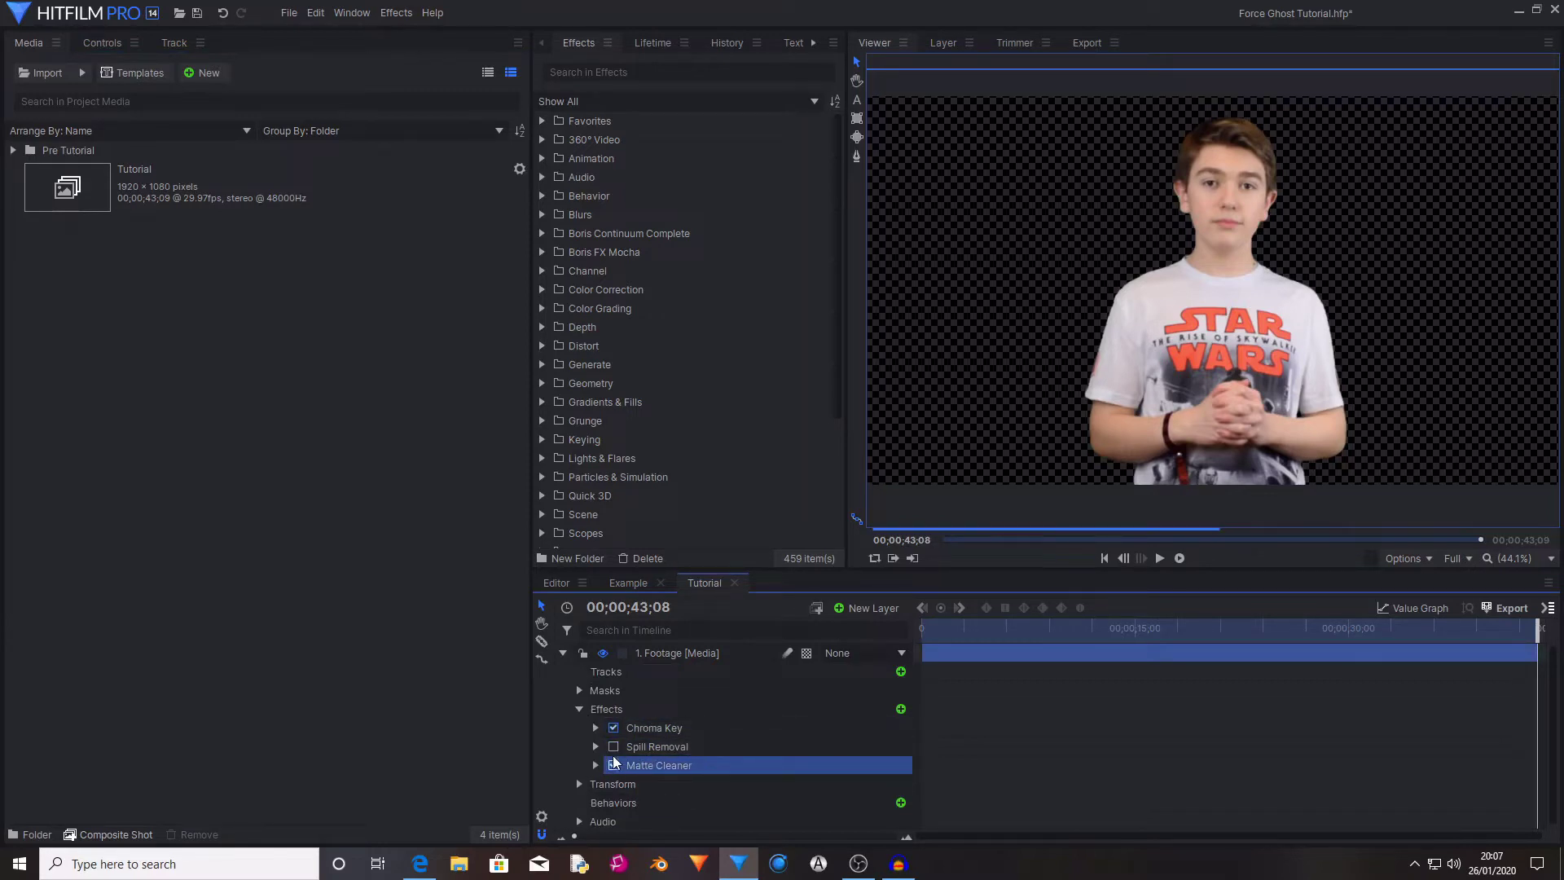
click(579, 708)
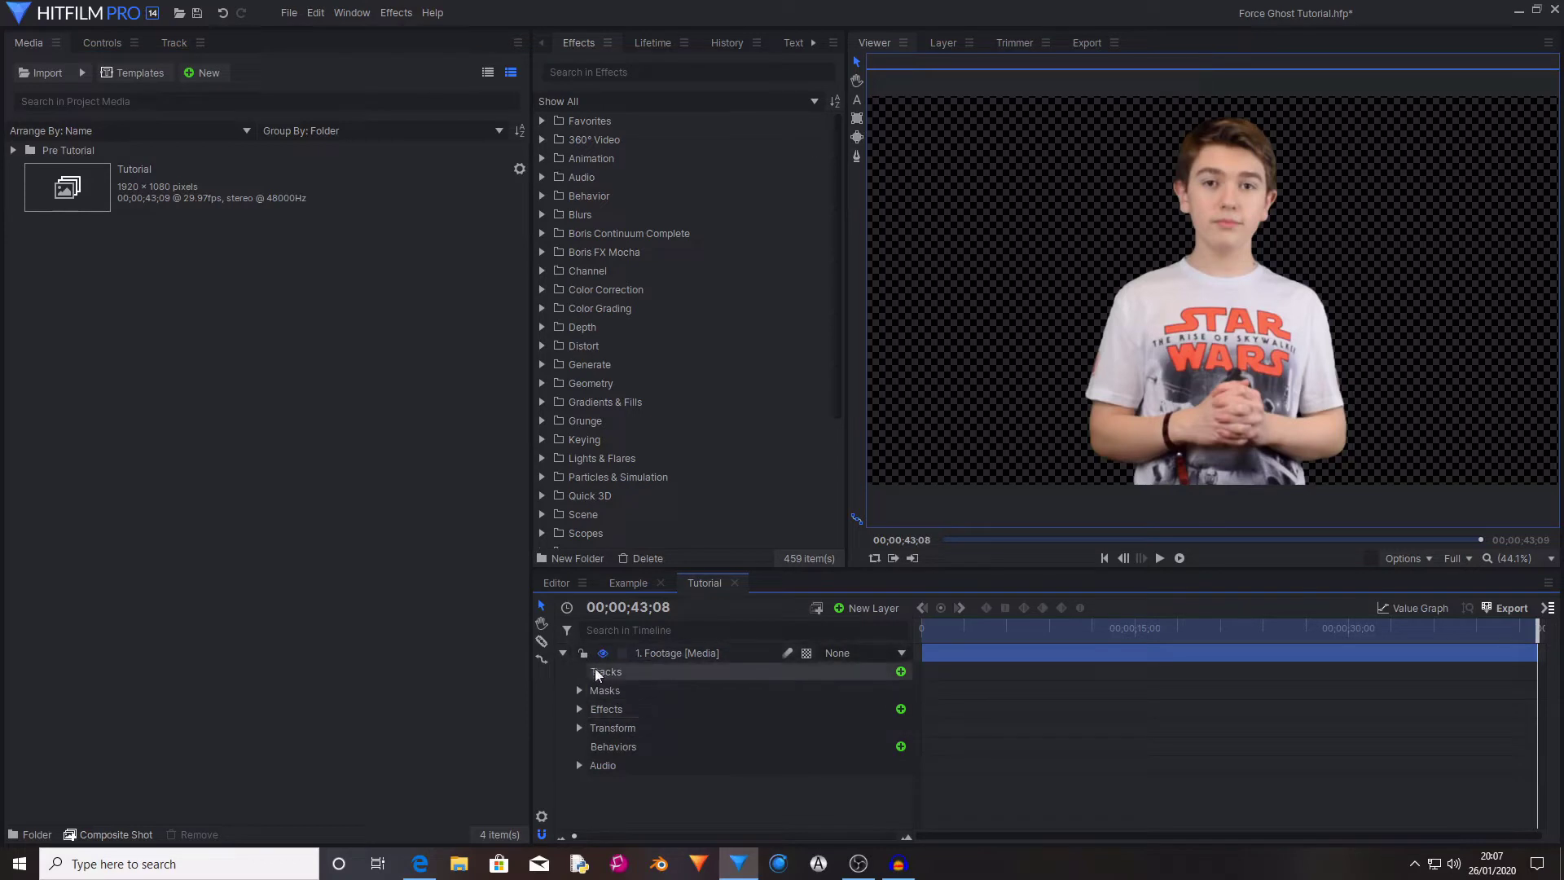
click(563, 655)
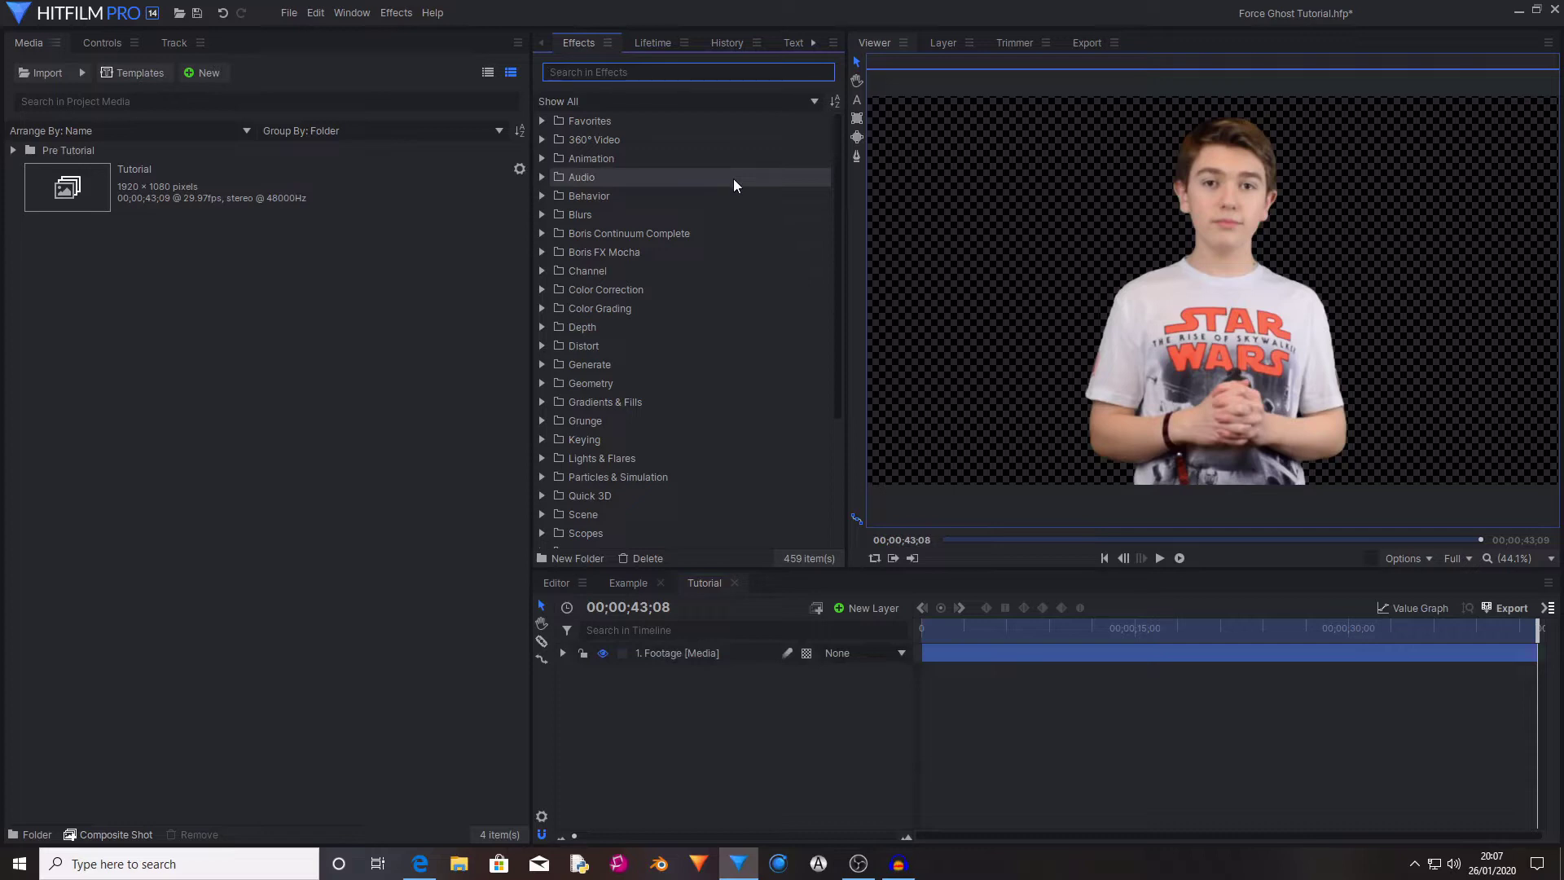
Apply the Lightsword Ultra (Glow Only) effect to the Footage layer and expand its settings.
text(lightsword)
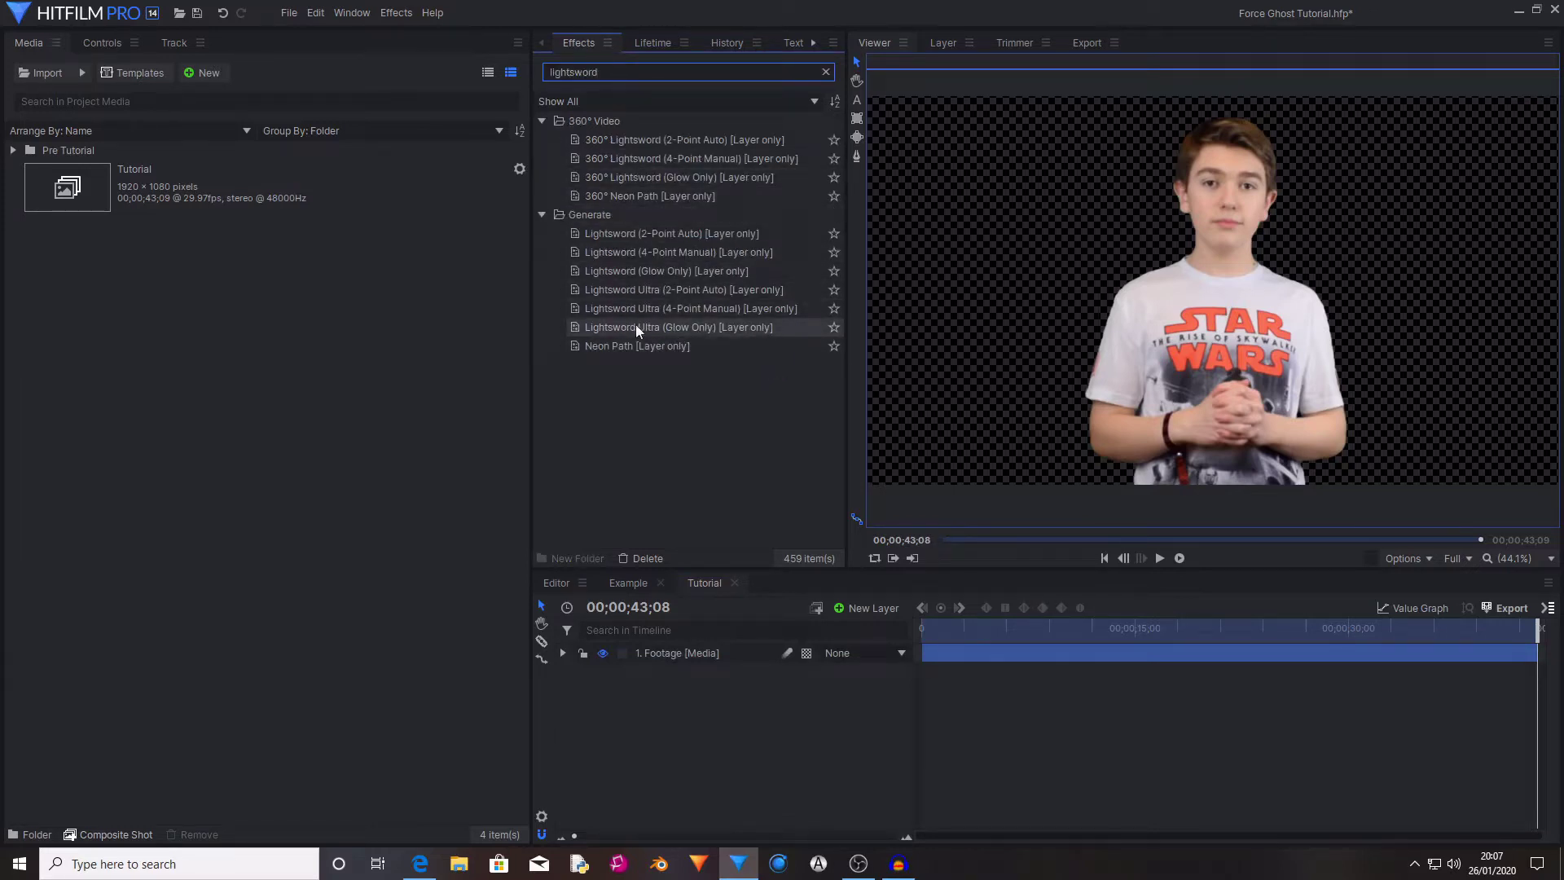
drag(635, 324, 724, 652)
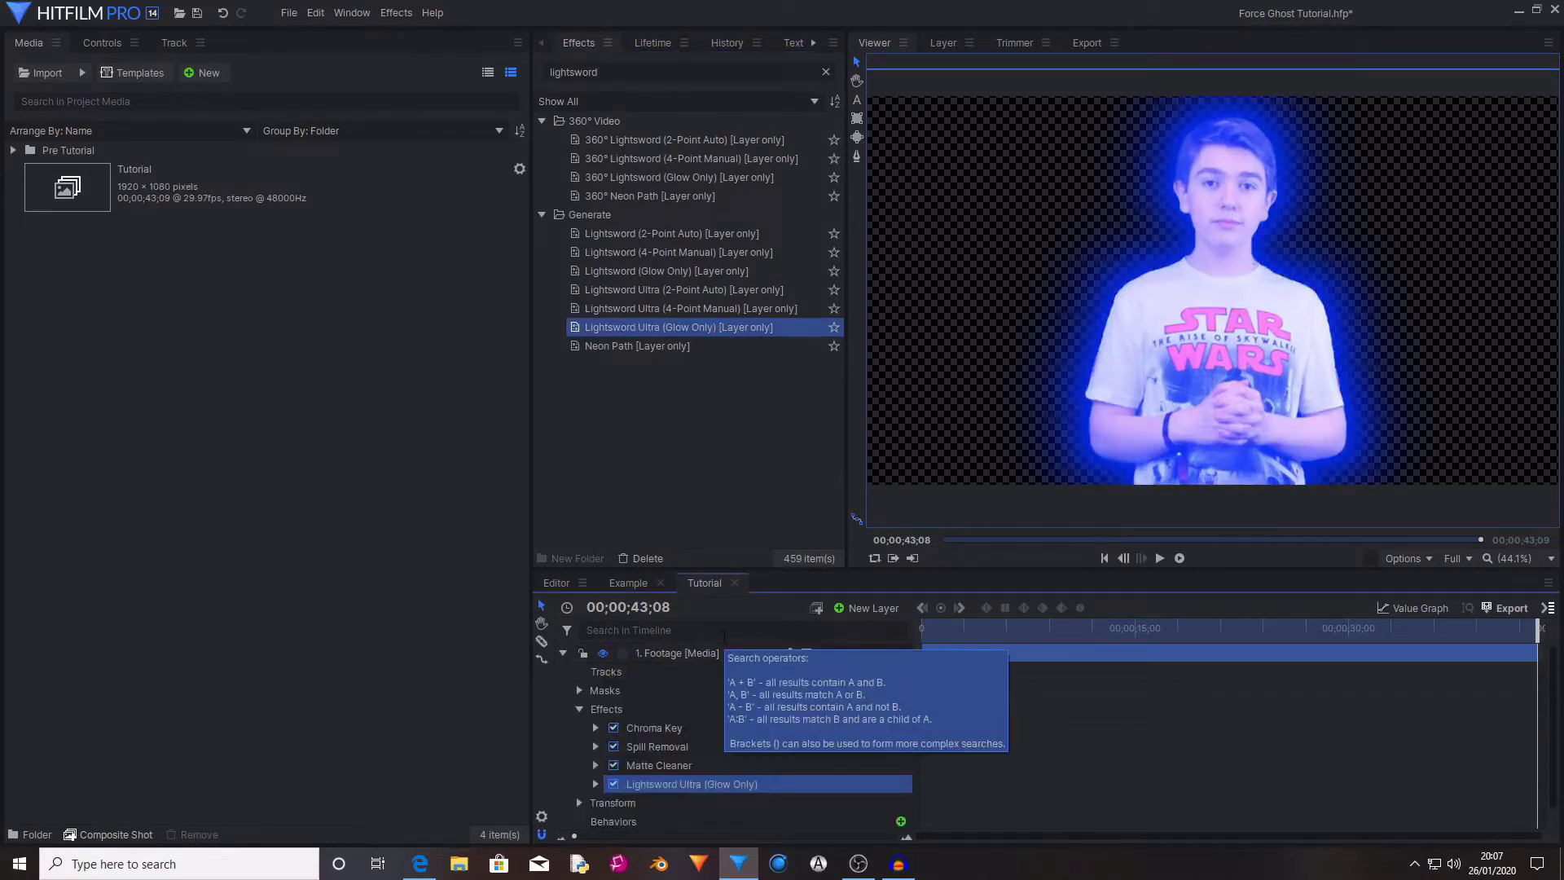
click(102, 42)
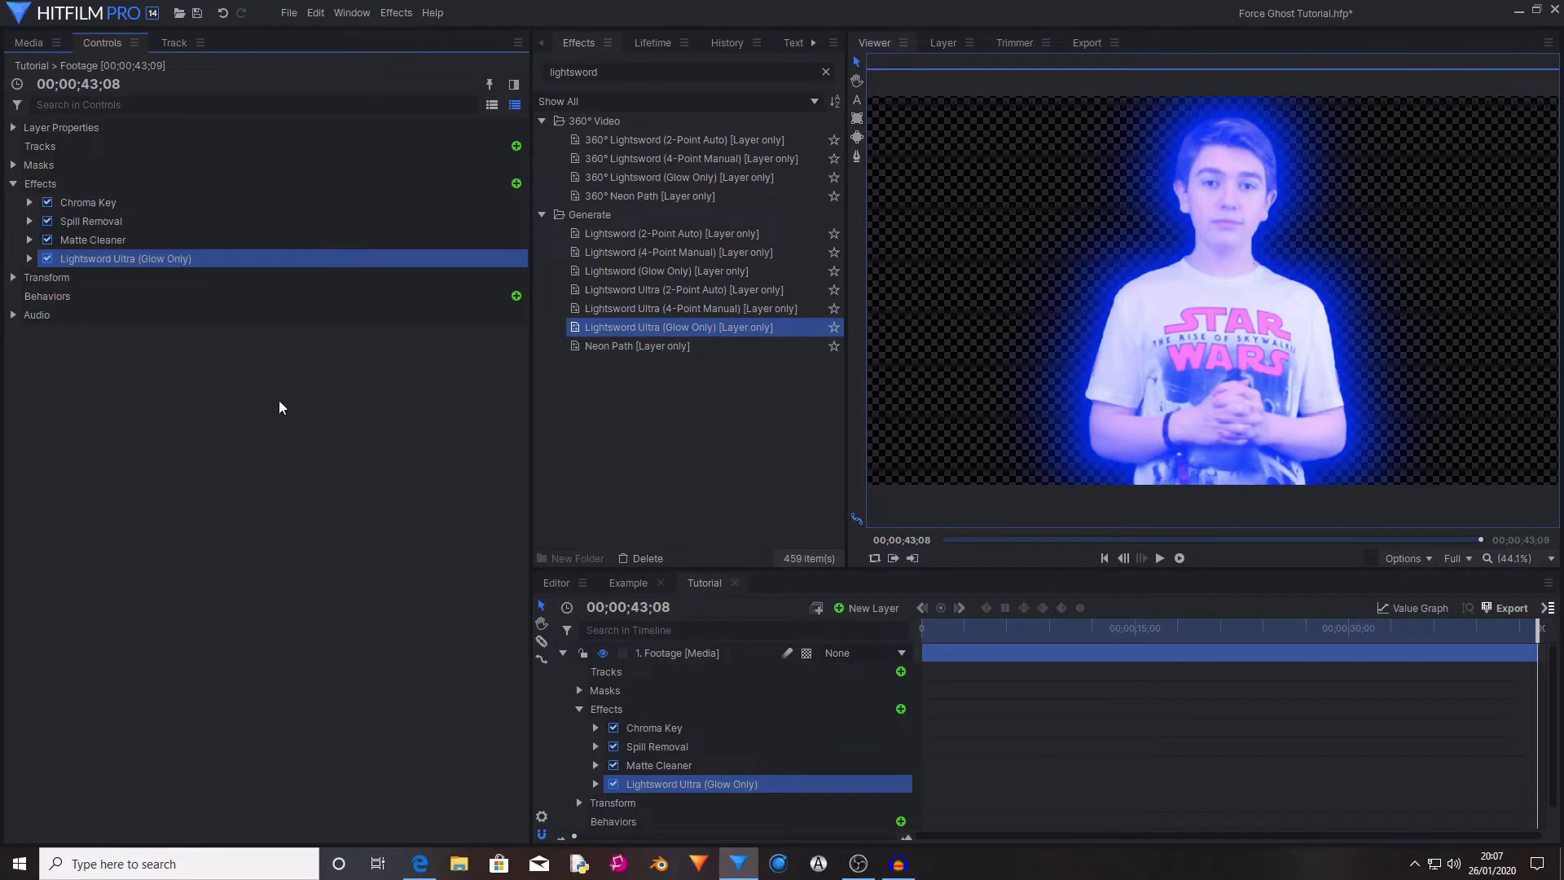
click(29, 259)
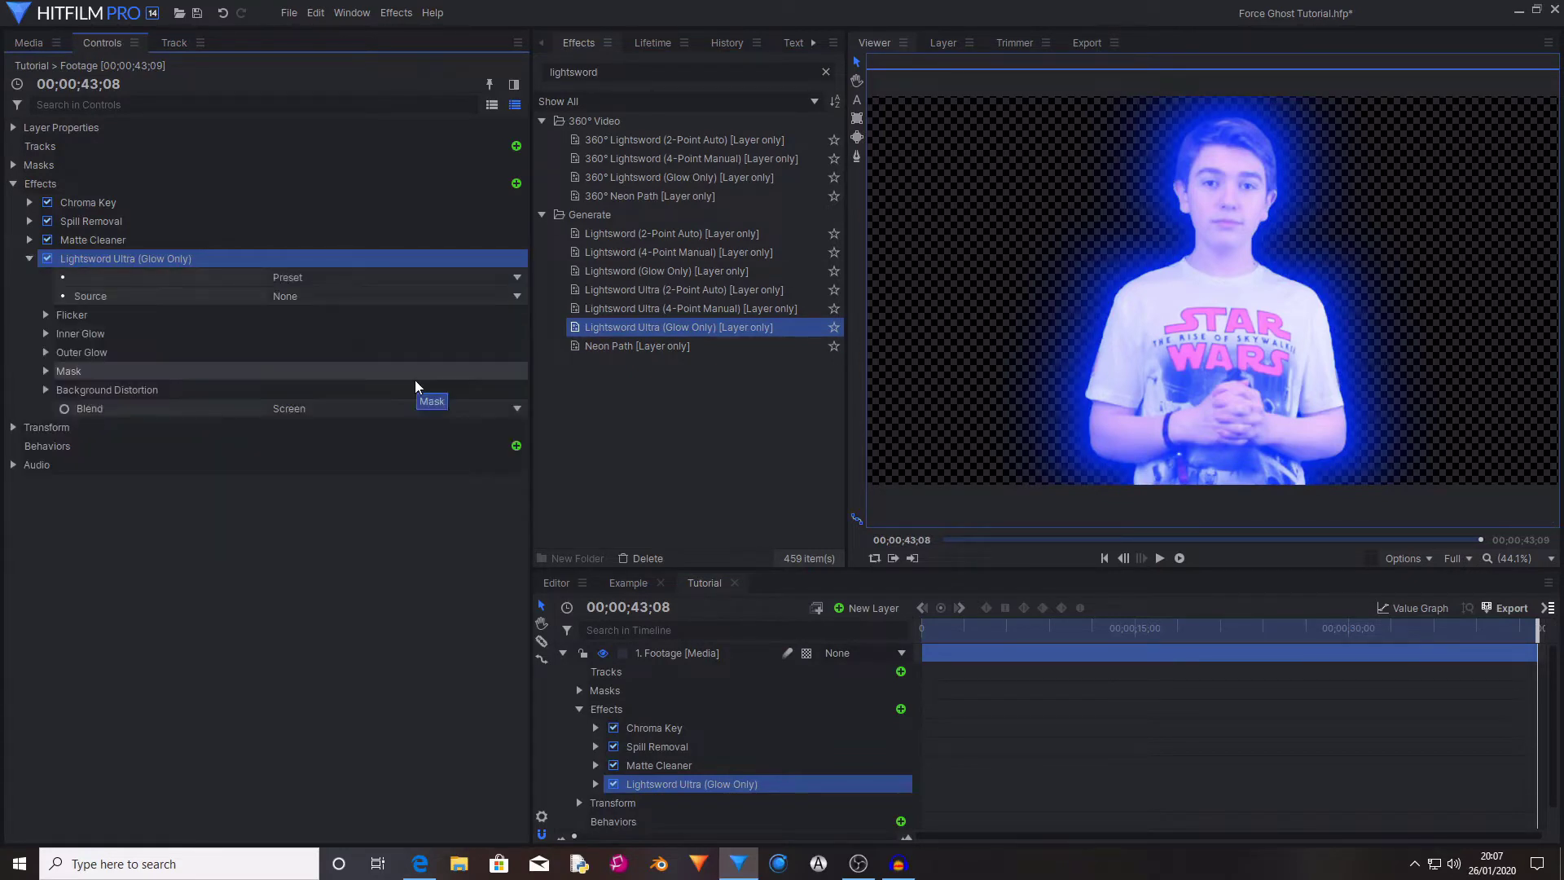
Set the Lightsword Ultra inner glow to a light blue of 89, 198, 248, with width 55 px and alpha 0.46.
click(488, 333)
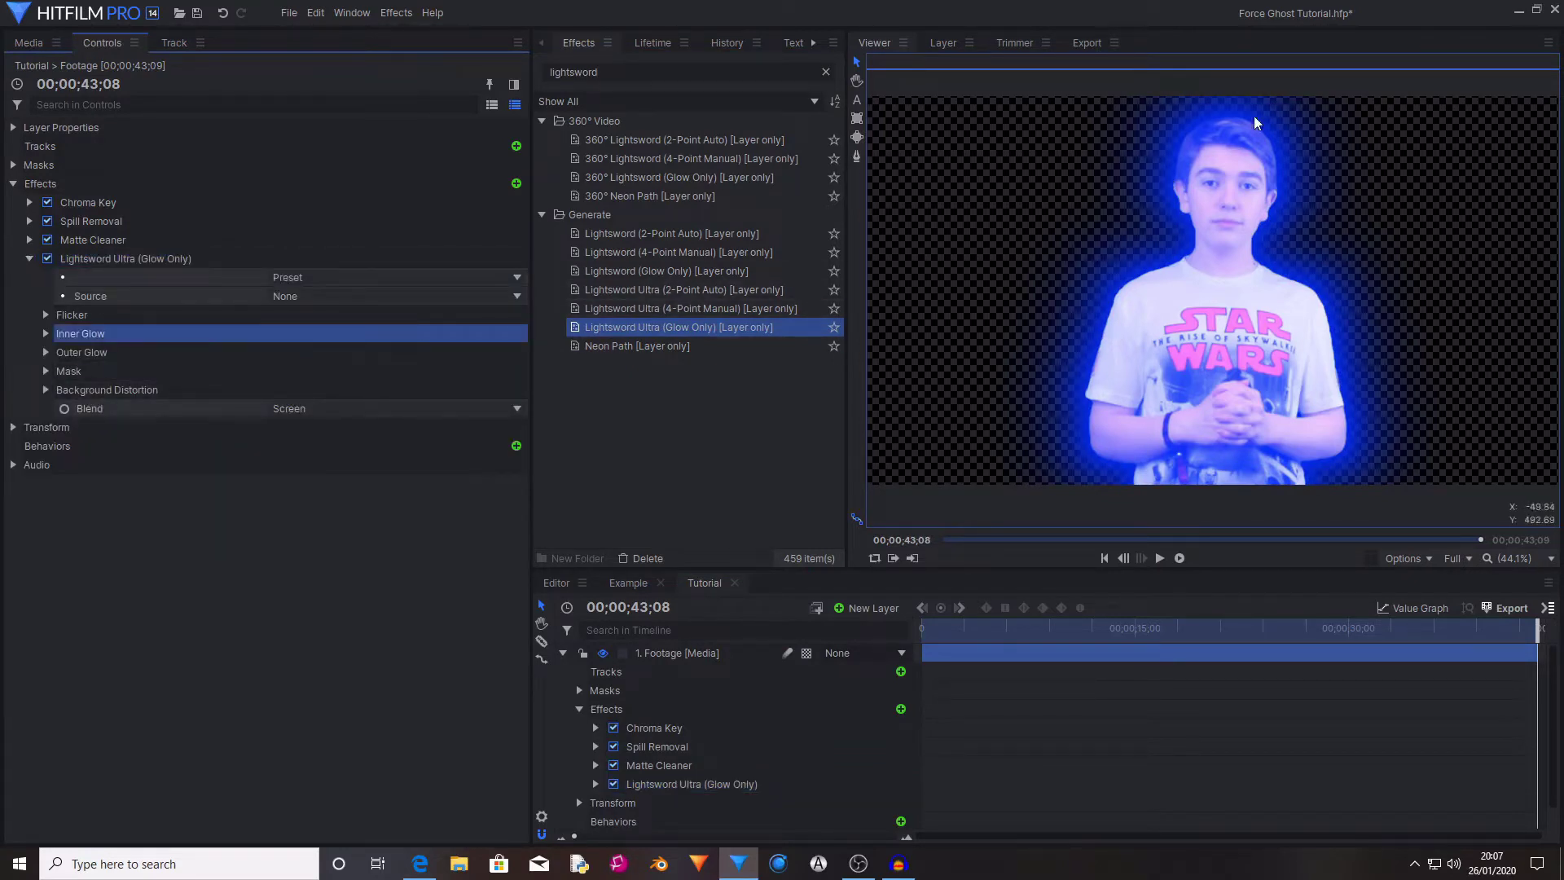
click(44, 334)
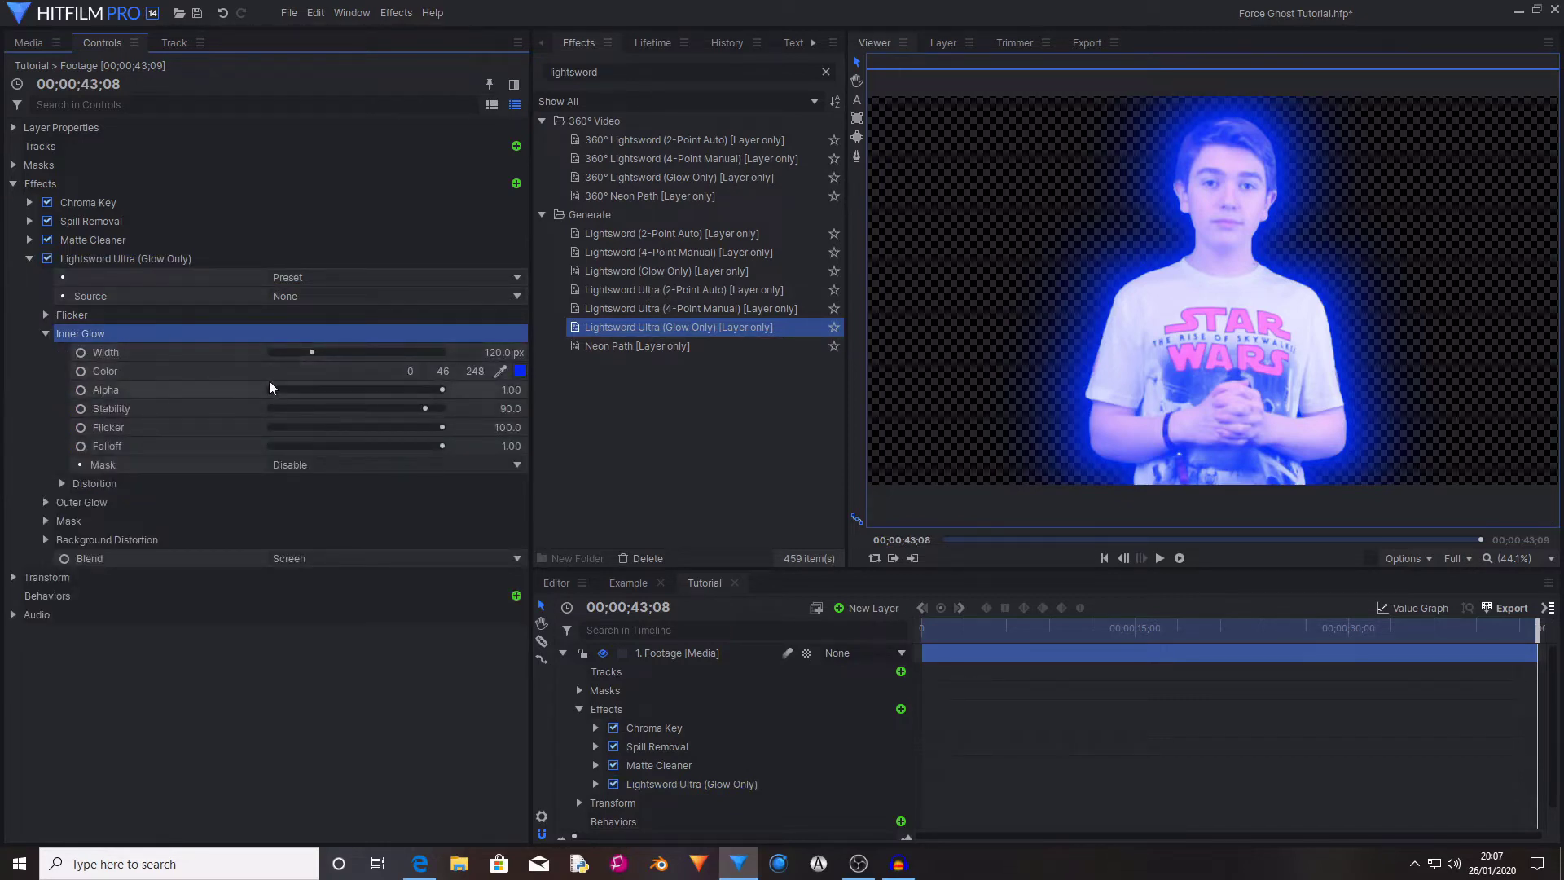
click(197, 374)
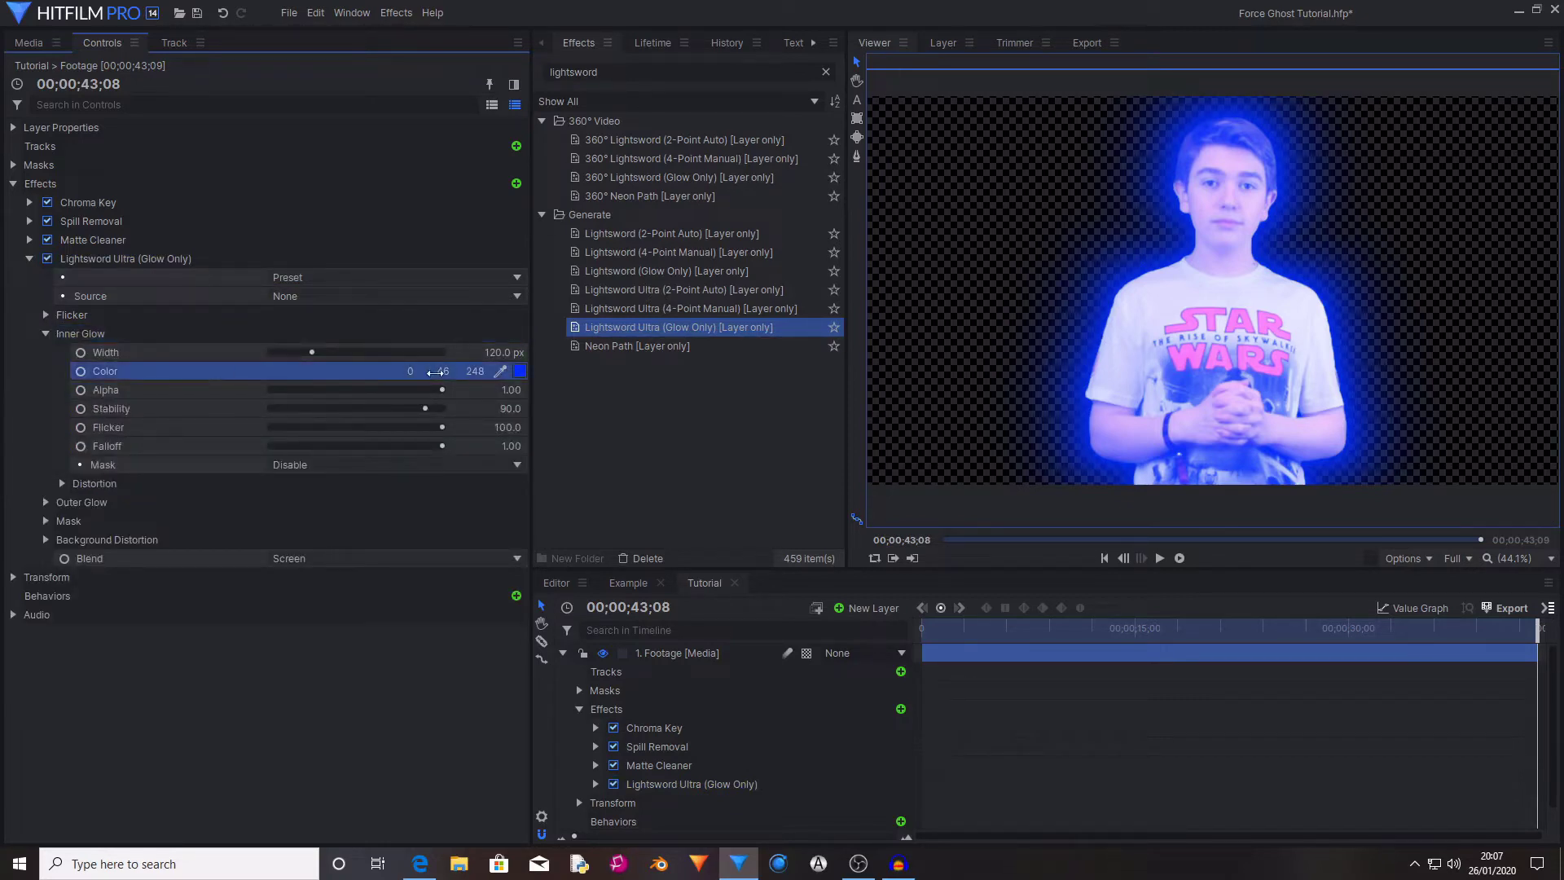
click(521, 373)
drag(847, 345, 848, 361)
click(923, 573)
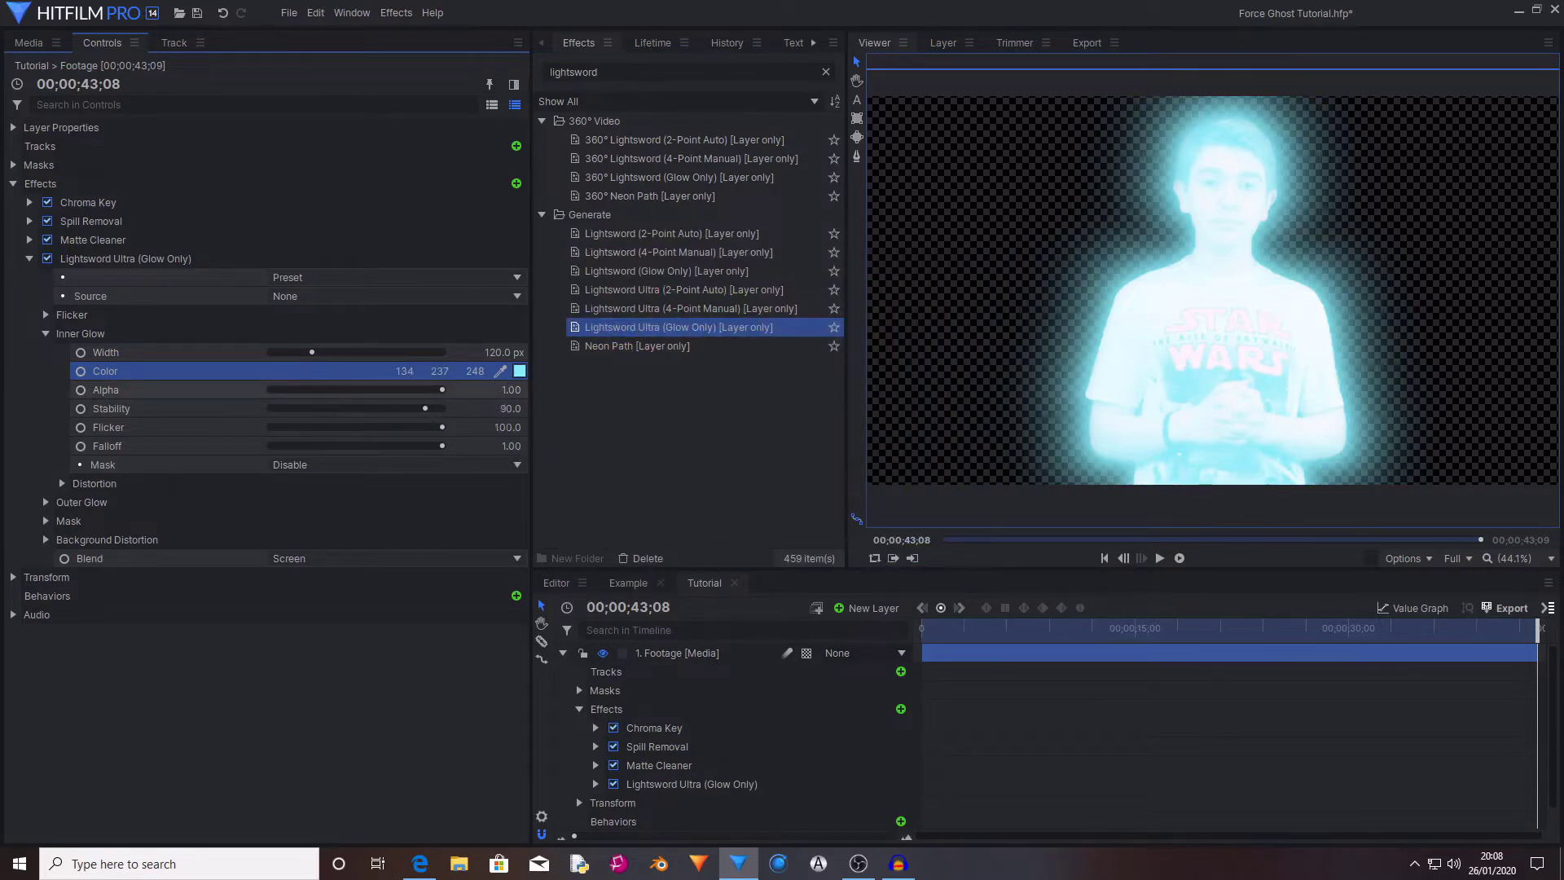
drag(507, 389, 454, 352)
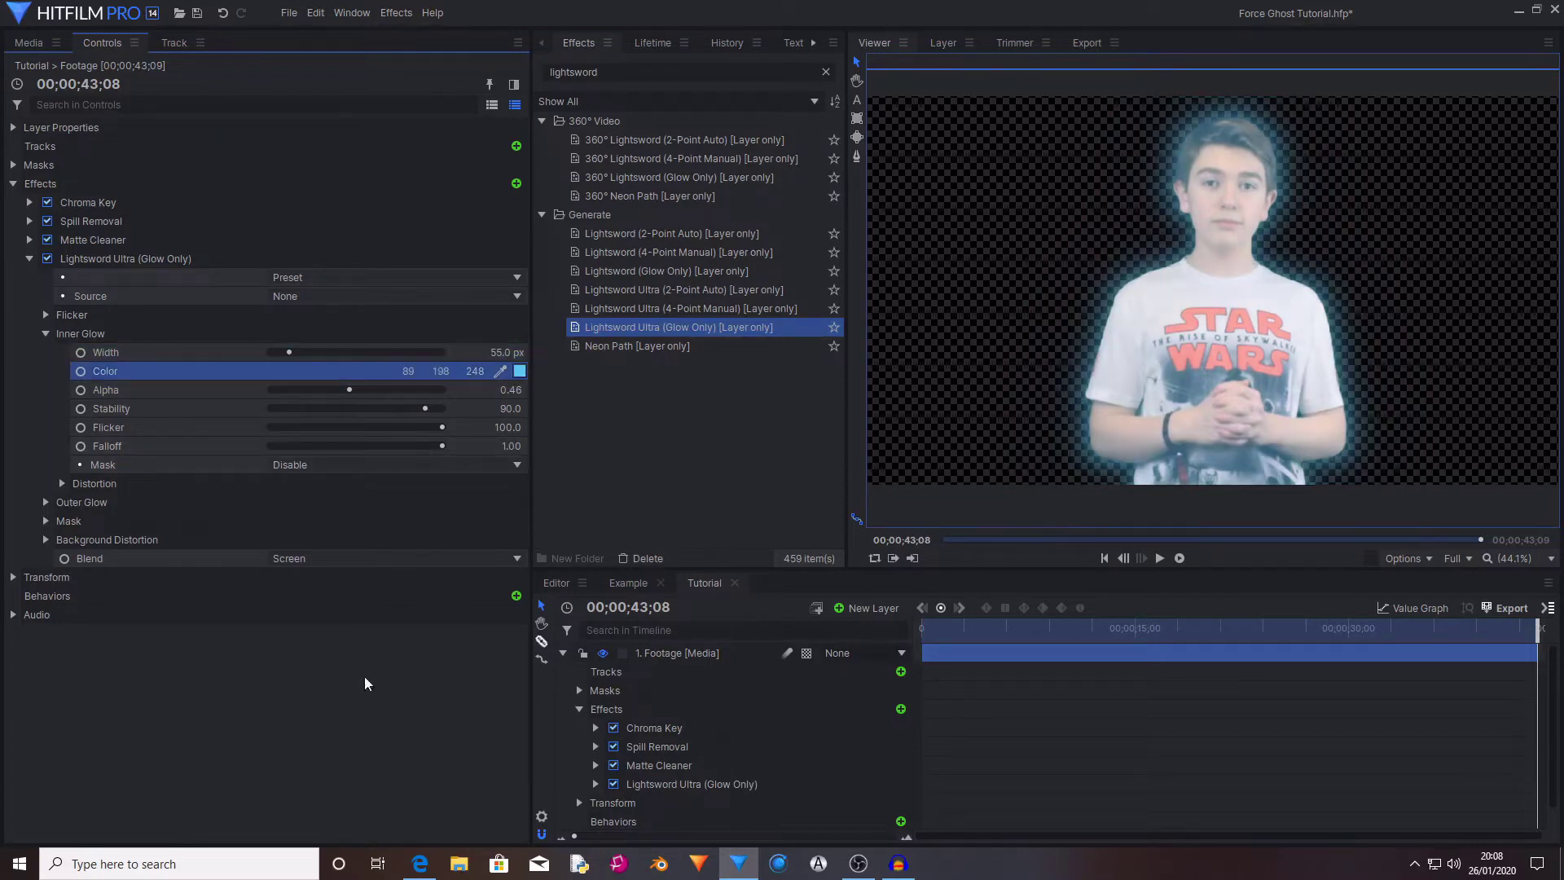
click(390, 710)
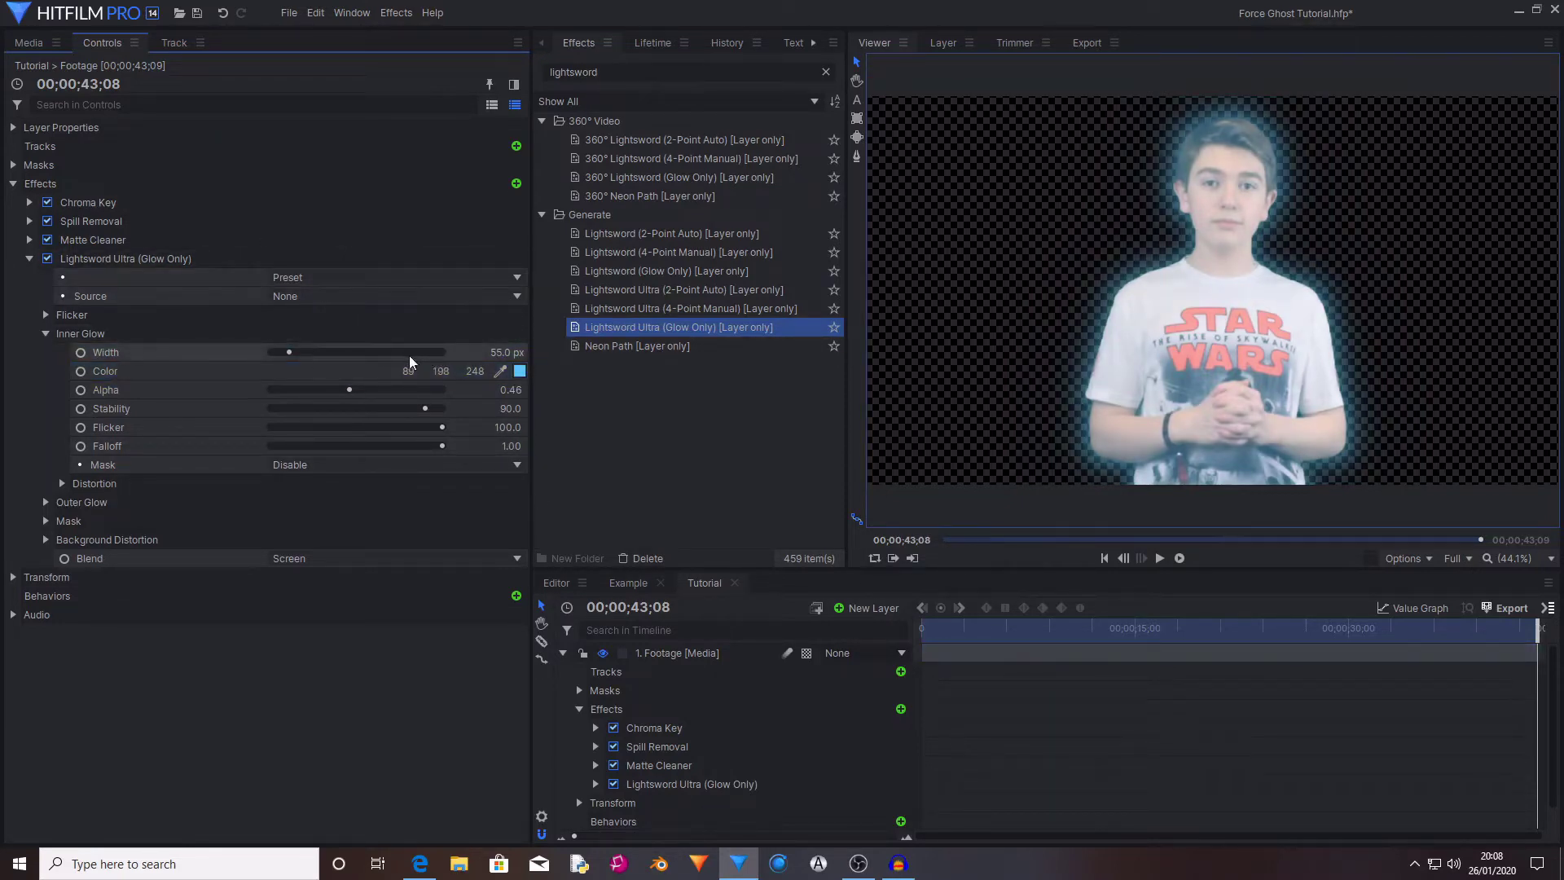
click(44, 332)
click(41, 330)
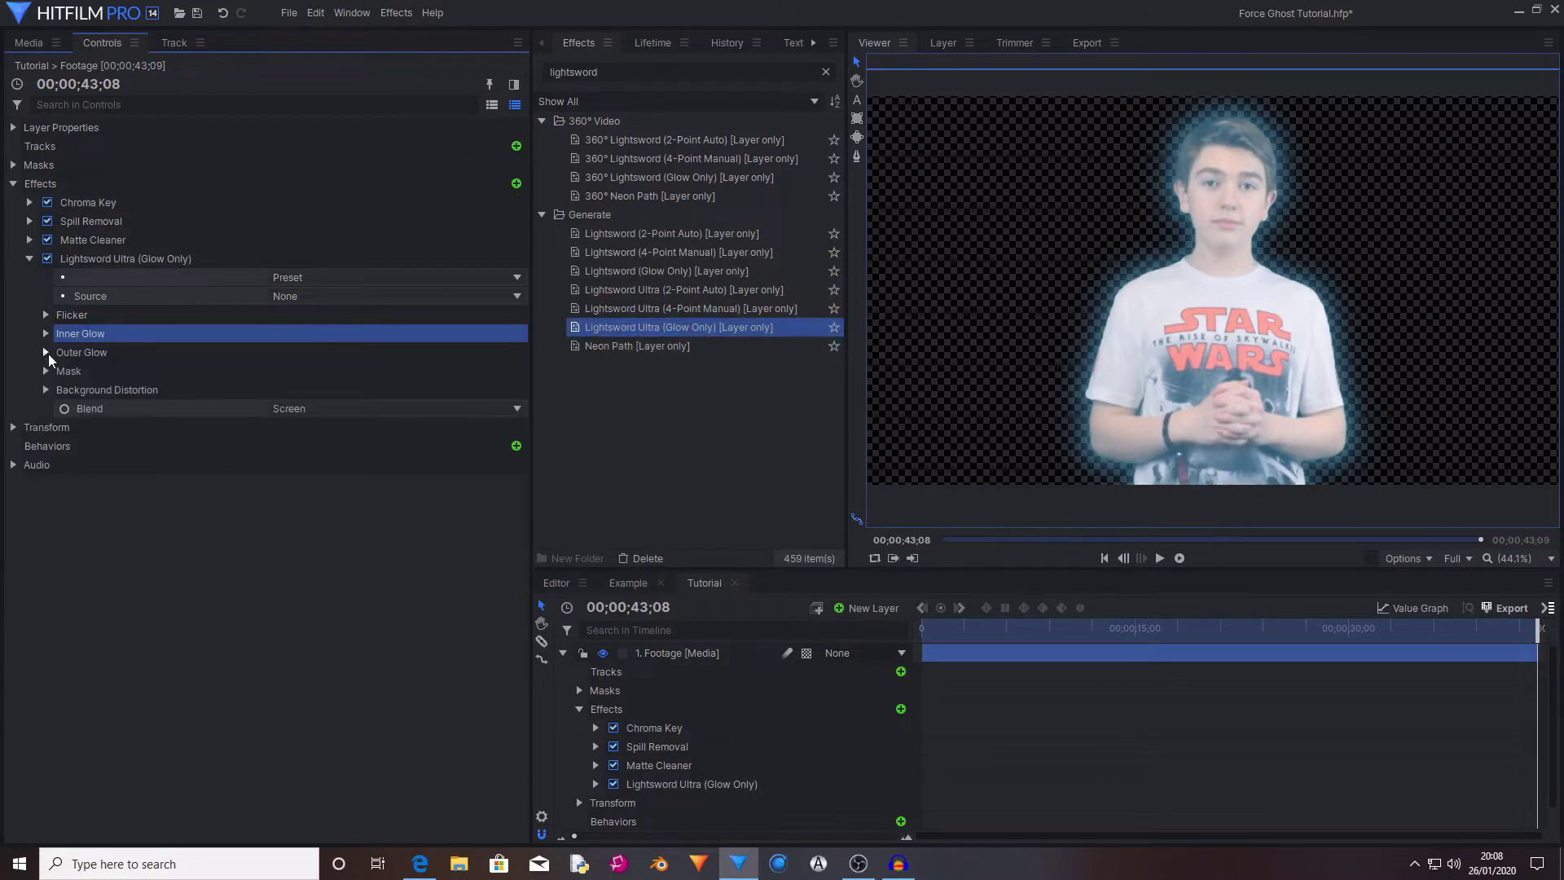
Set the Lightsword Ultra outer glow's width to 35 px and its alpha to 0.26.
click(59, 354)
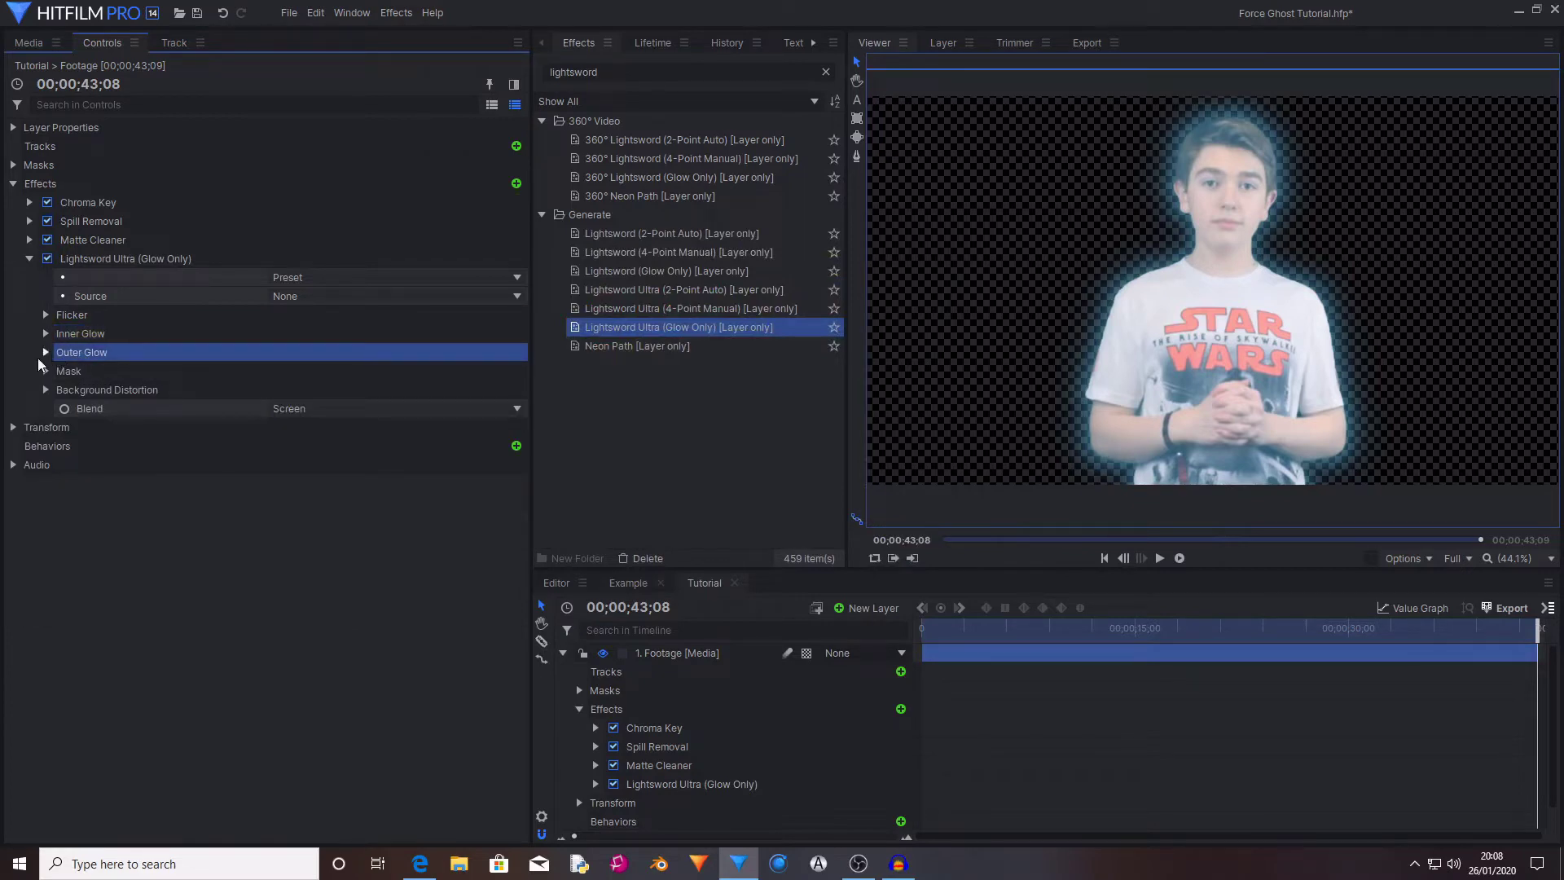
click(45, 353)
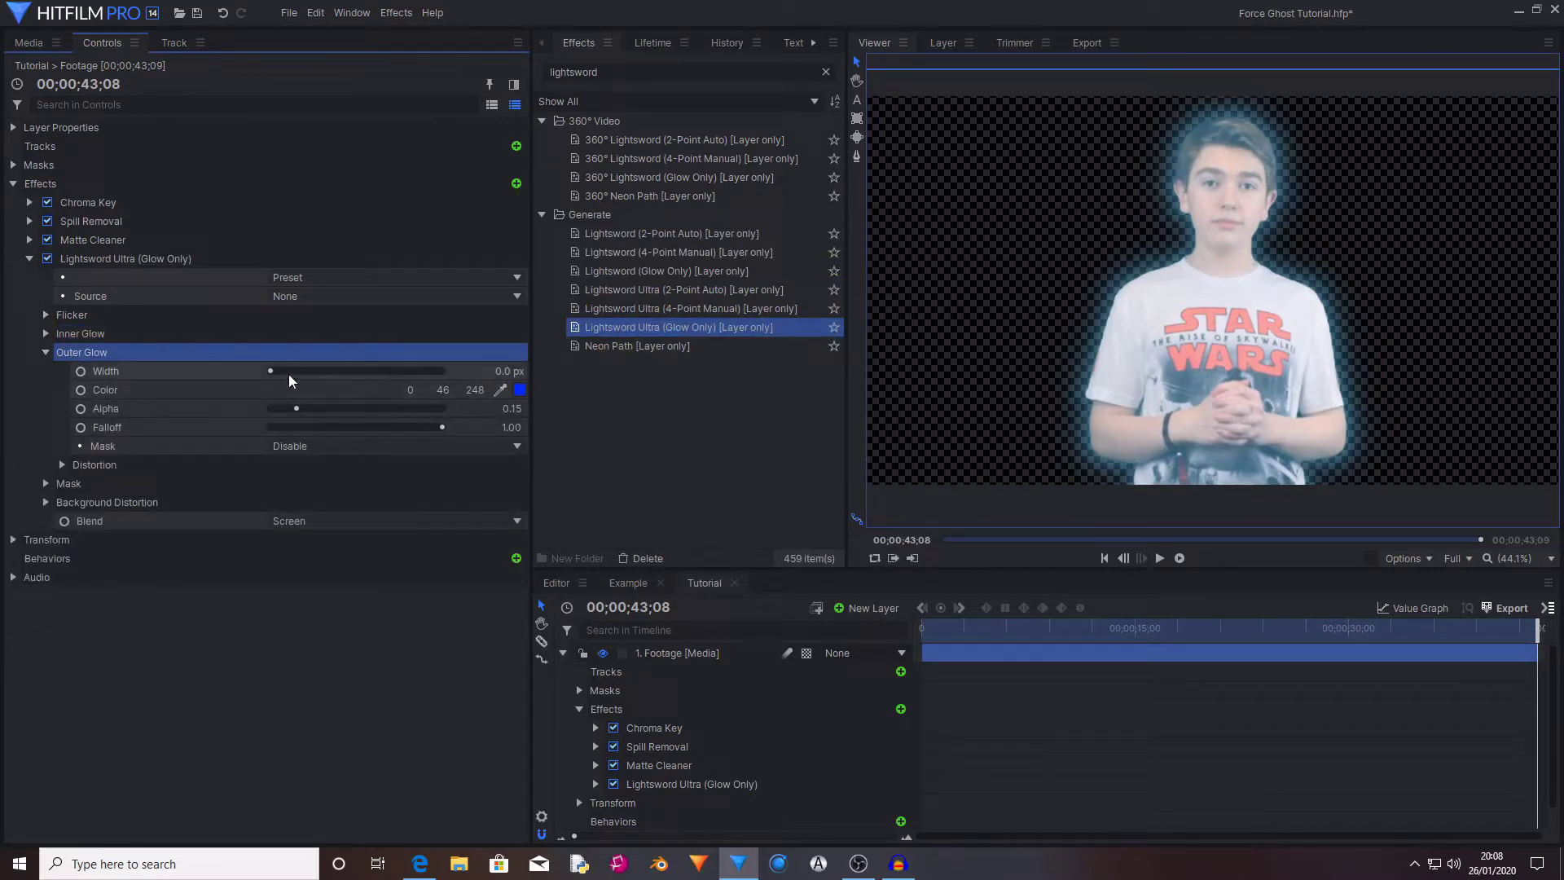
drag(272, 370, 280, 373)
click(304, 408)
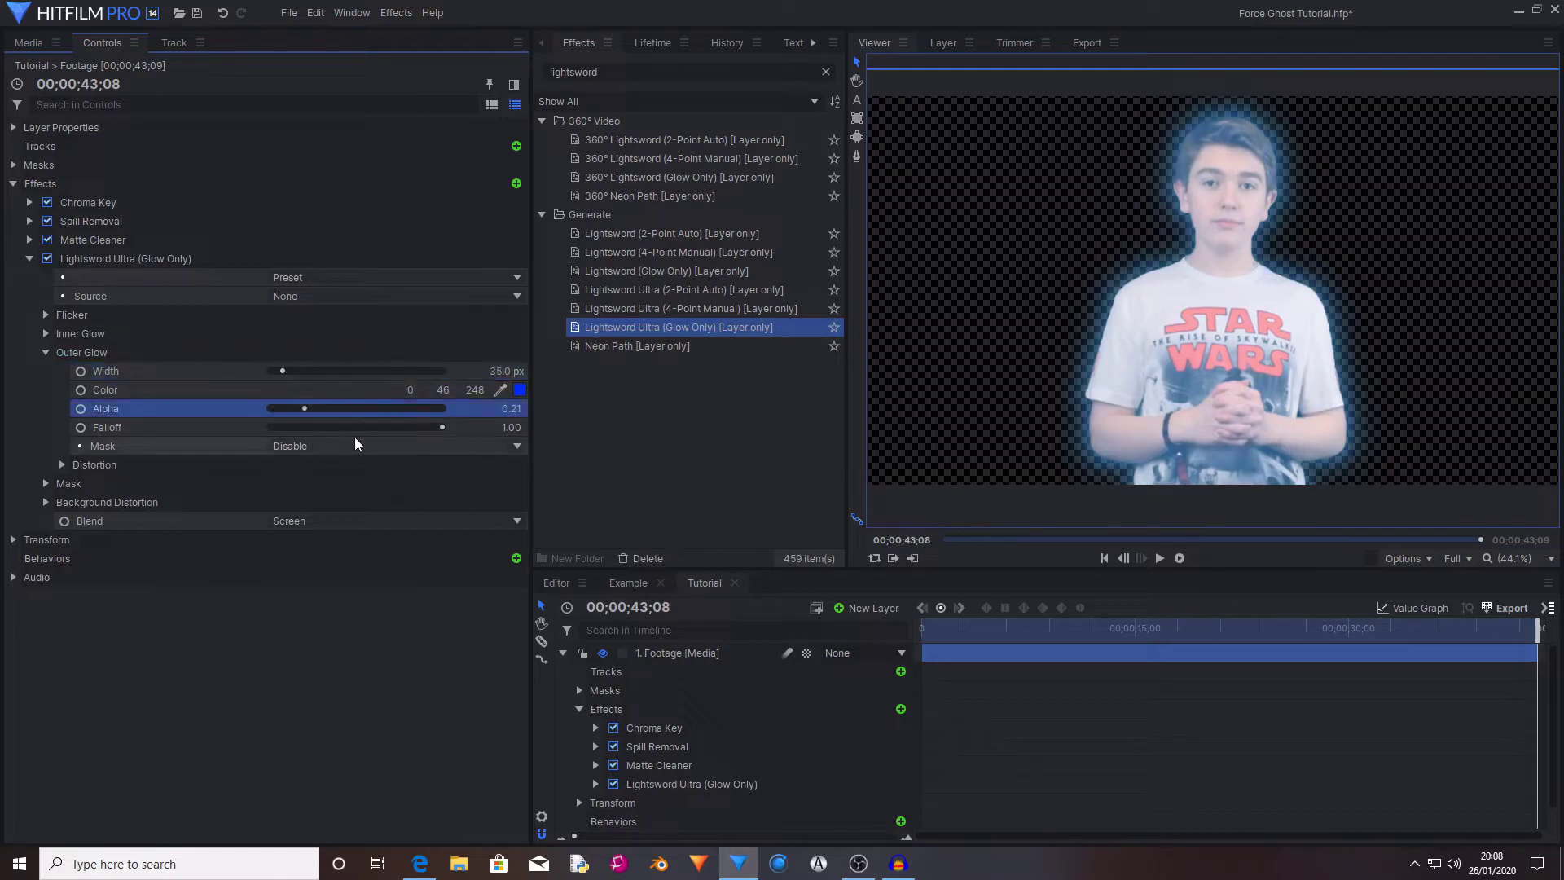
click(313, 408)
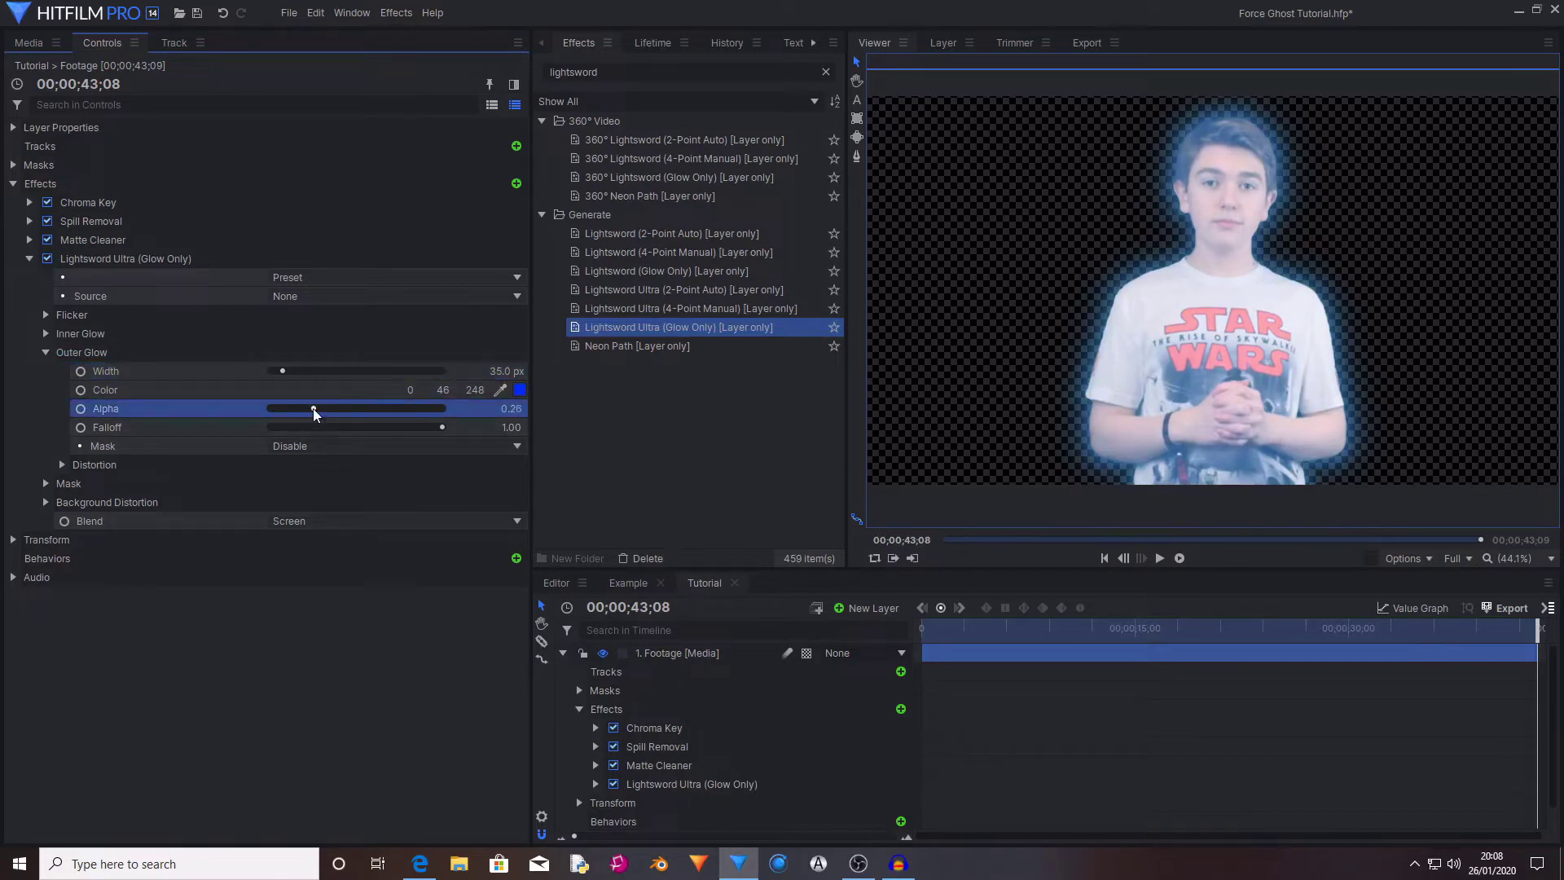
scroll(1215, 266, down, 1)
scroll(1216, 266, up, 1)
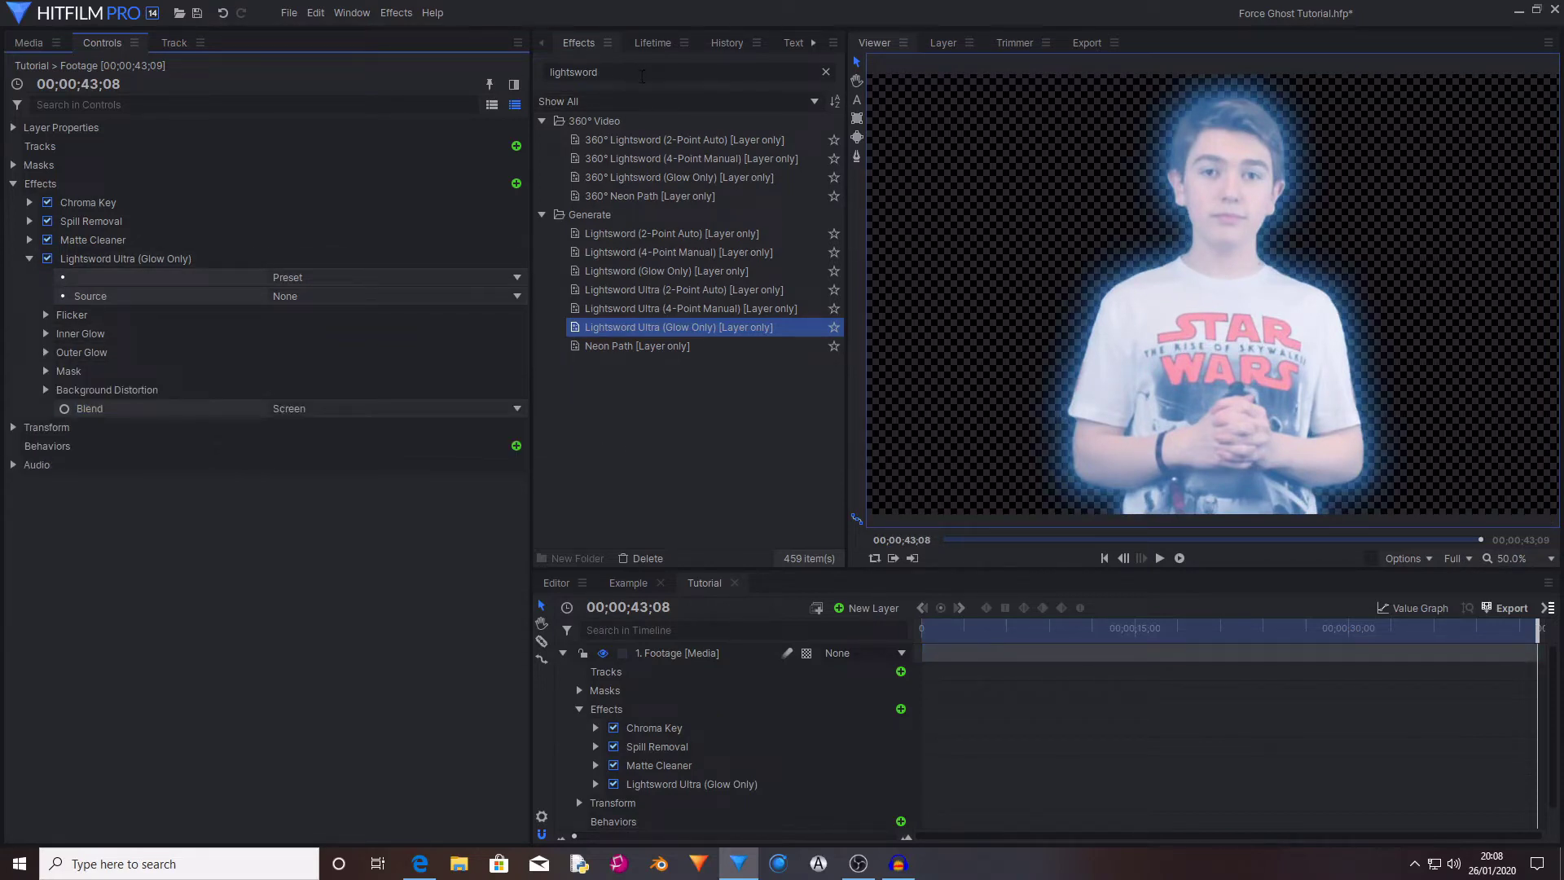
Add the Glow effect from Lights & Flares to the Footage layer, below Lightsword Ultra.
double_click(642, 76)
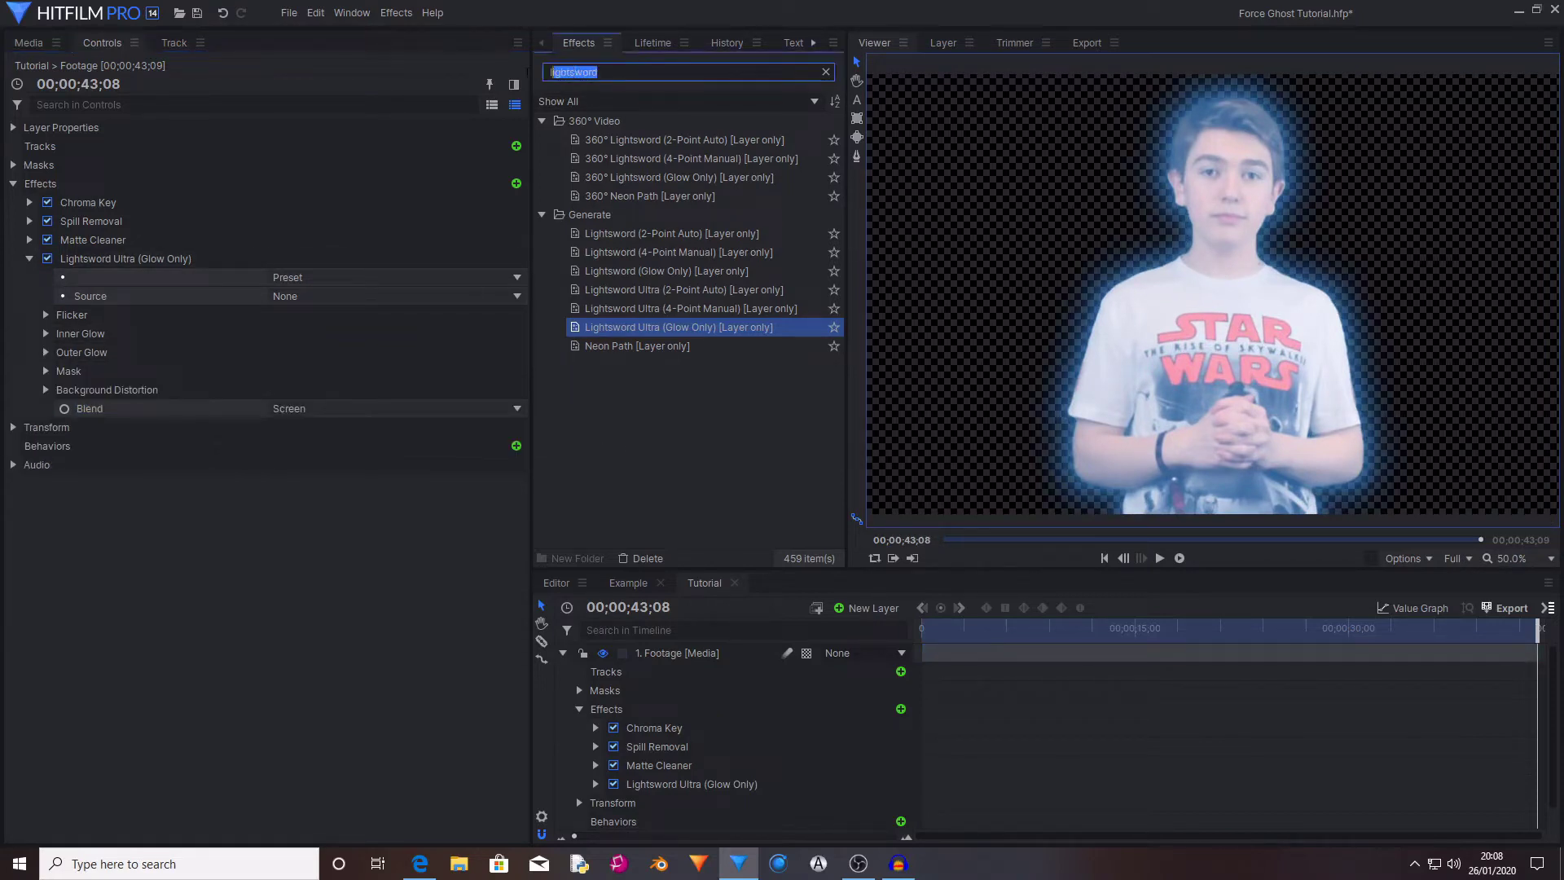
text(glow)
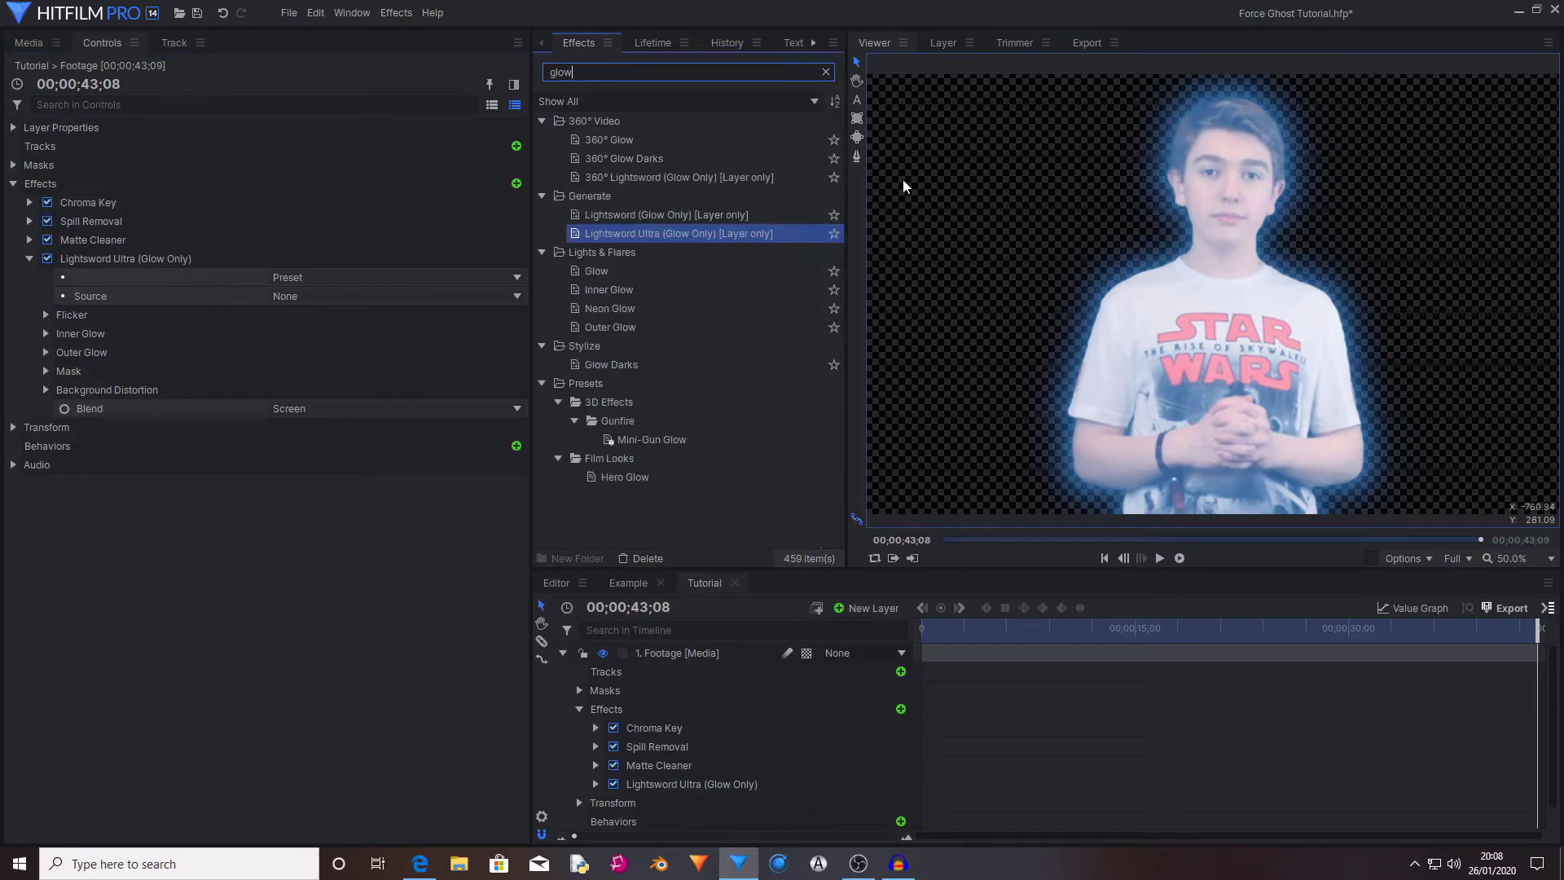
drag(667, 272, 197, 413)
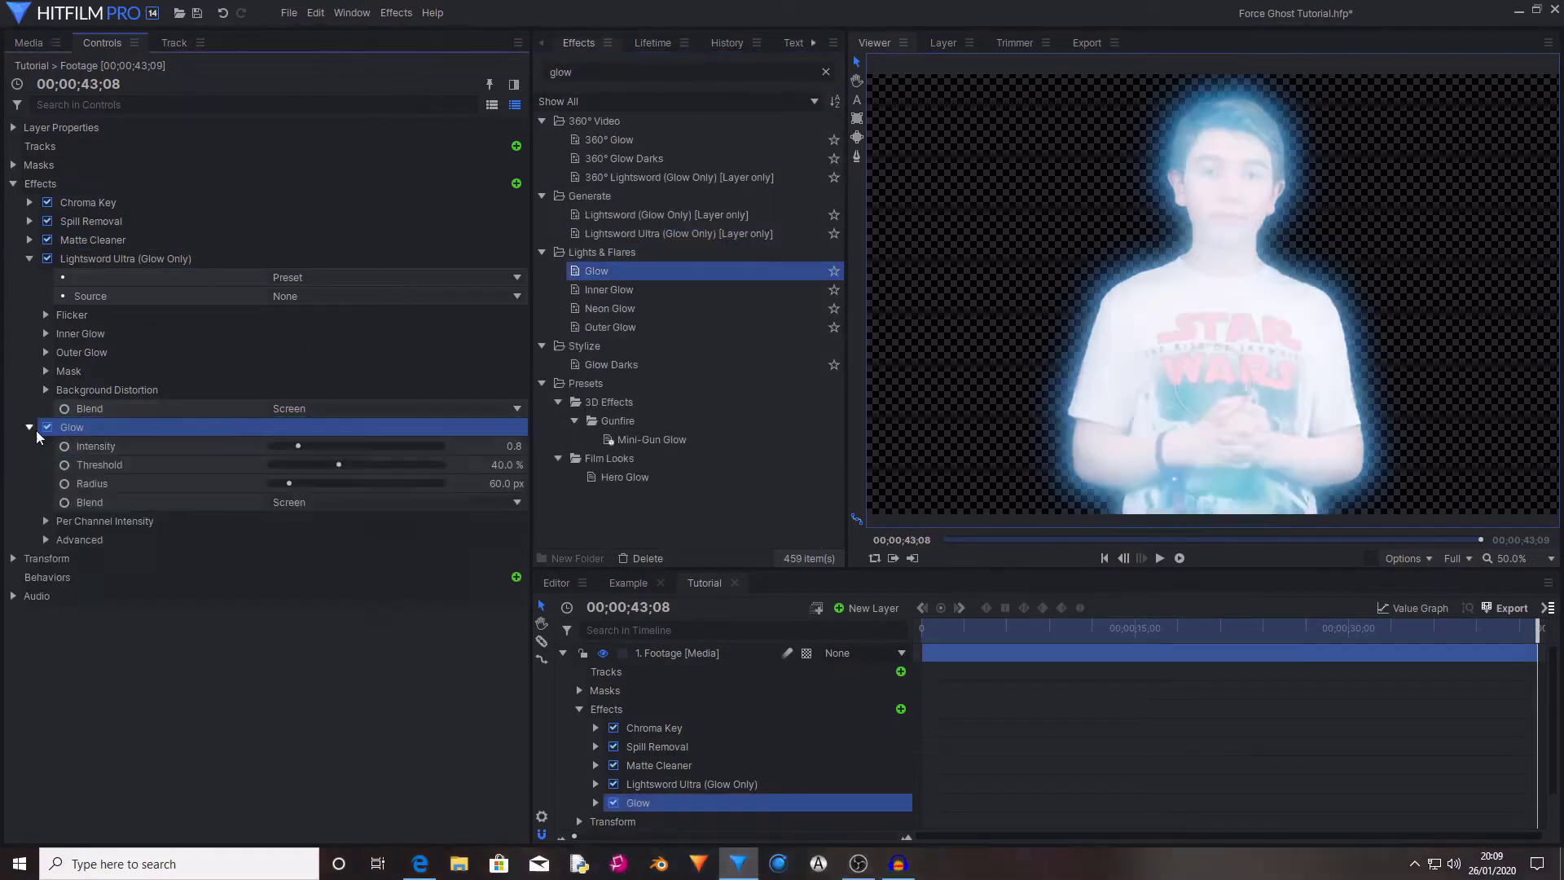
Set the Glow effect's intensity to 0.5 and radius to 87 px, and compare the image with the effect off and on.
click(282, 445)
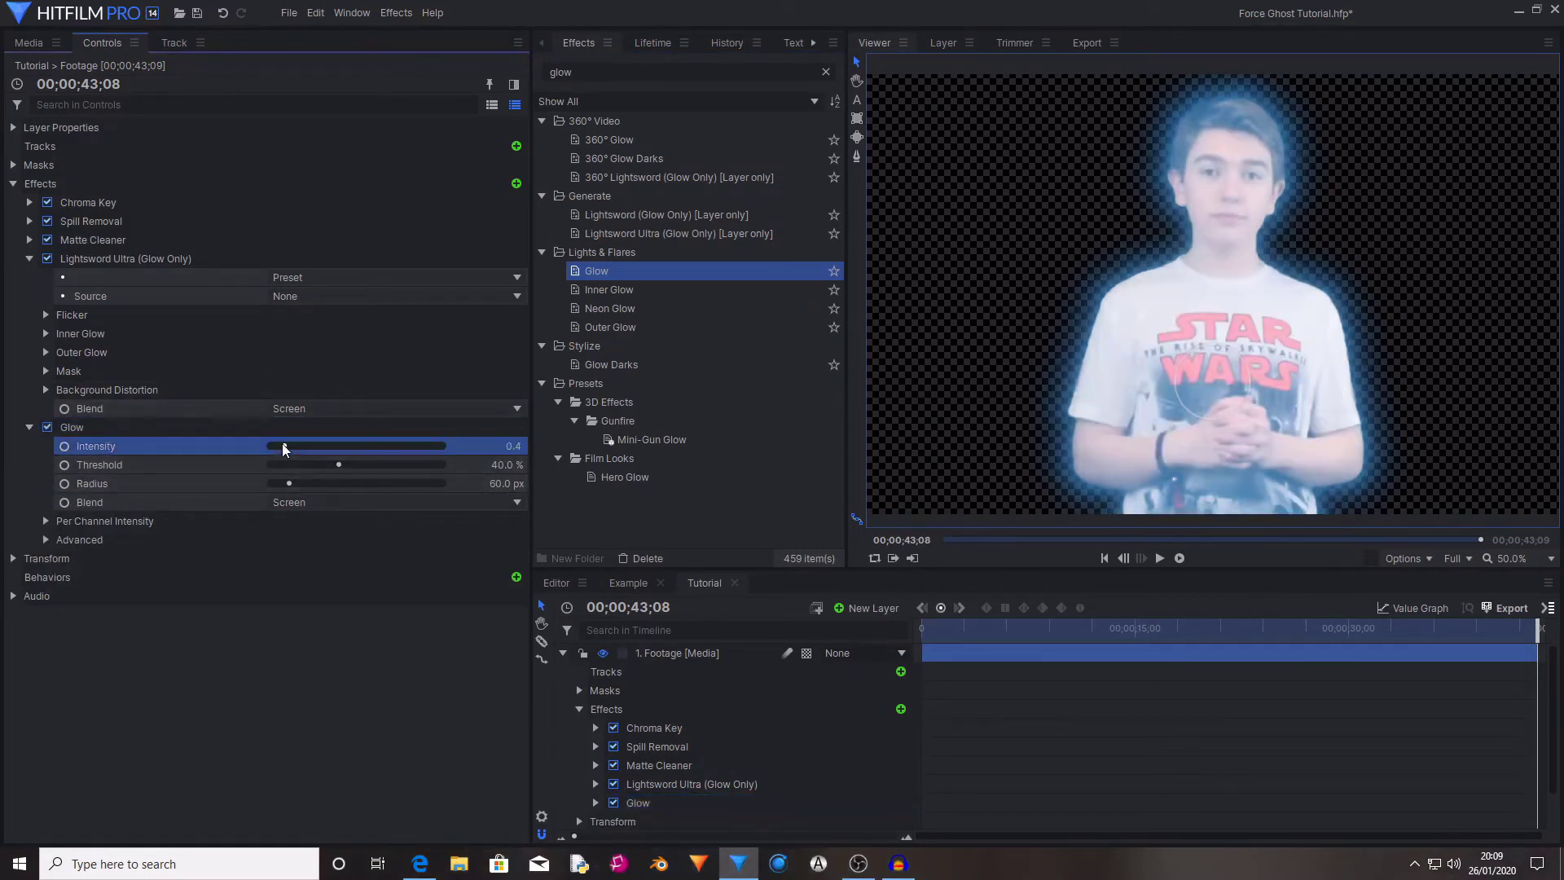
drag(316, 482, 299, 484)
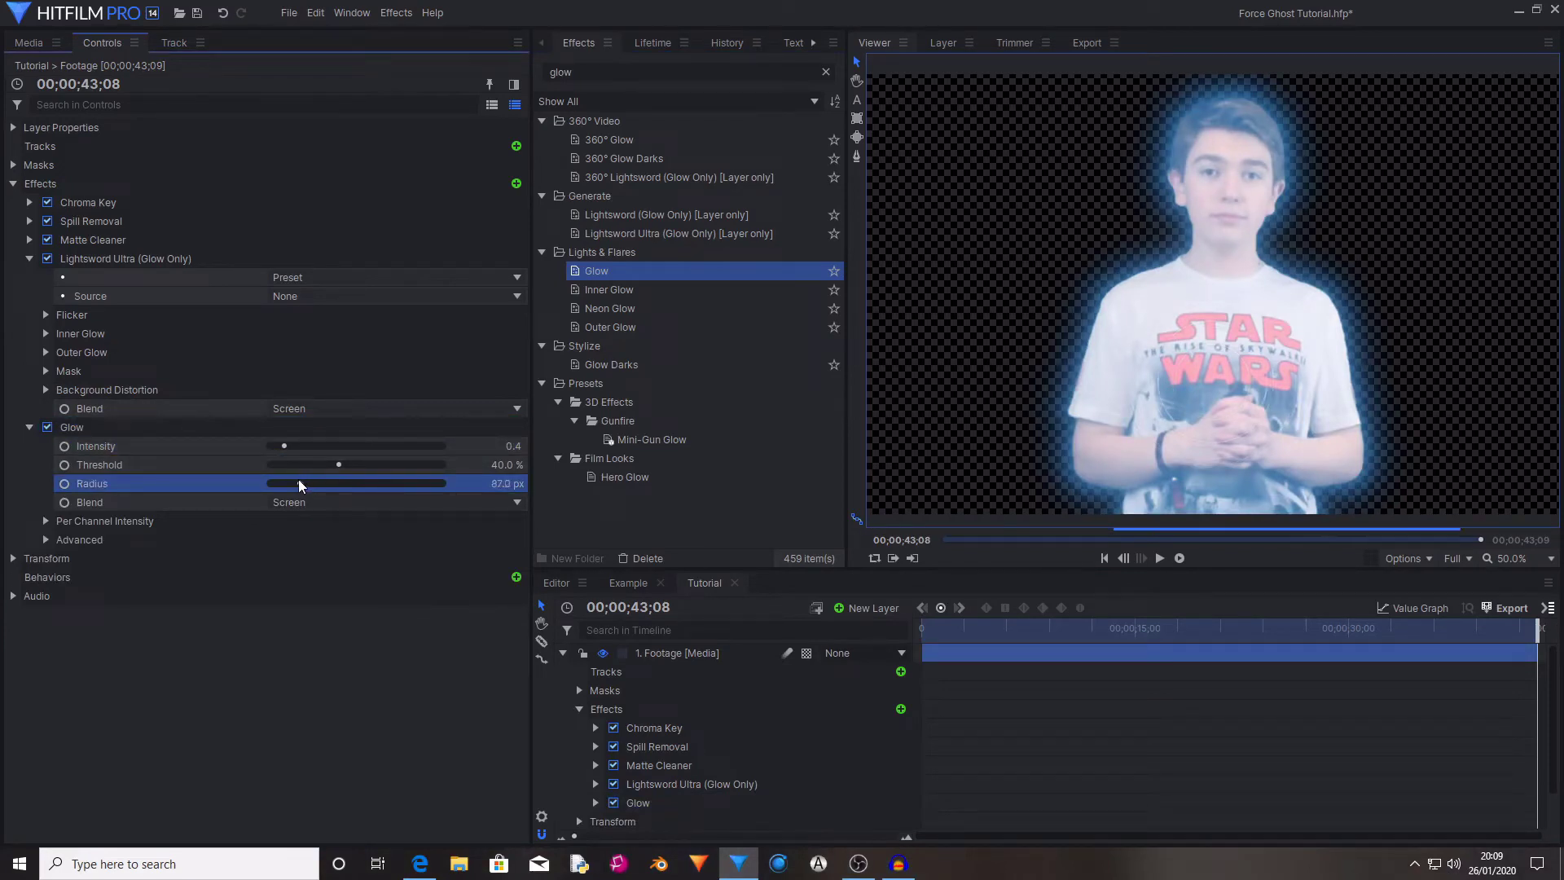
click(287, 447)
click(48, 426)
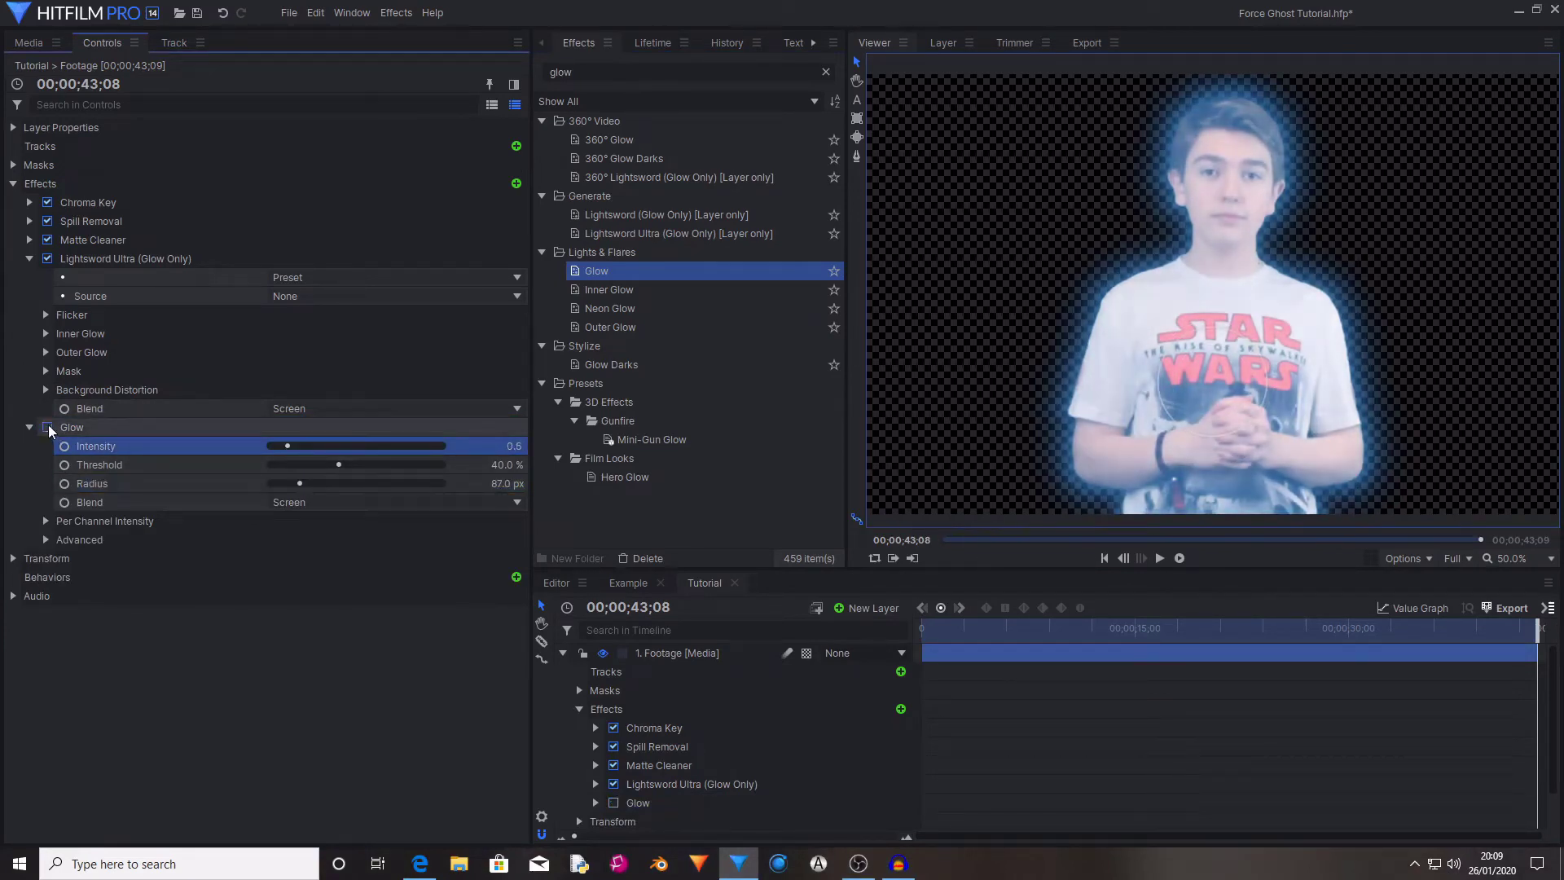
click(48, 427)
scroll(1236, 249, down, 2)
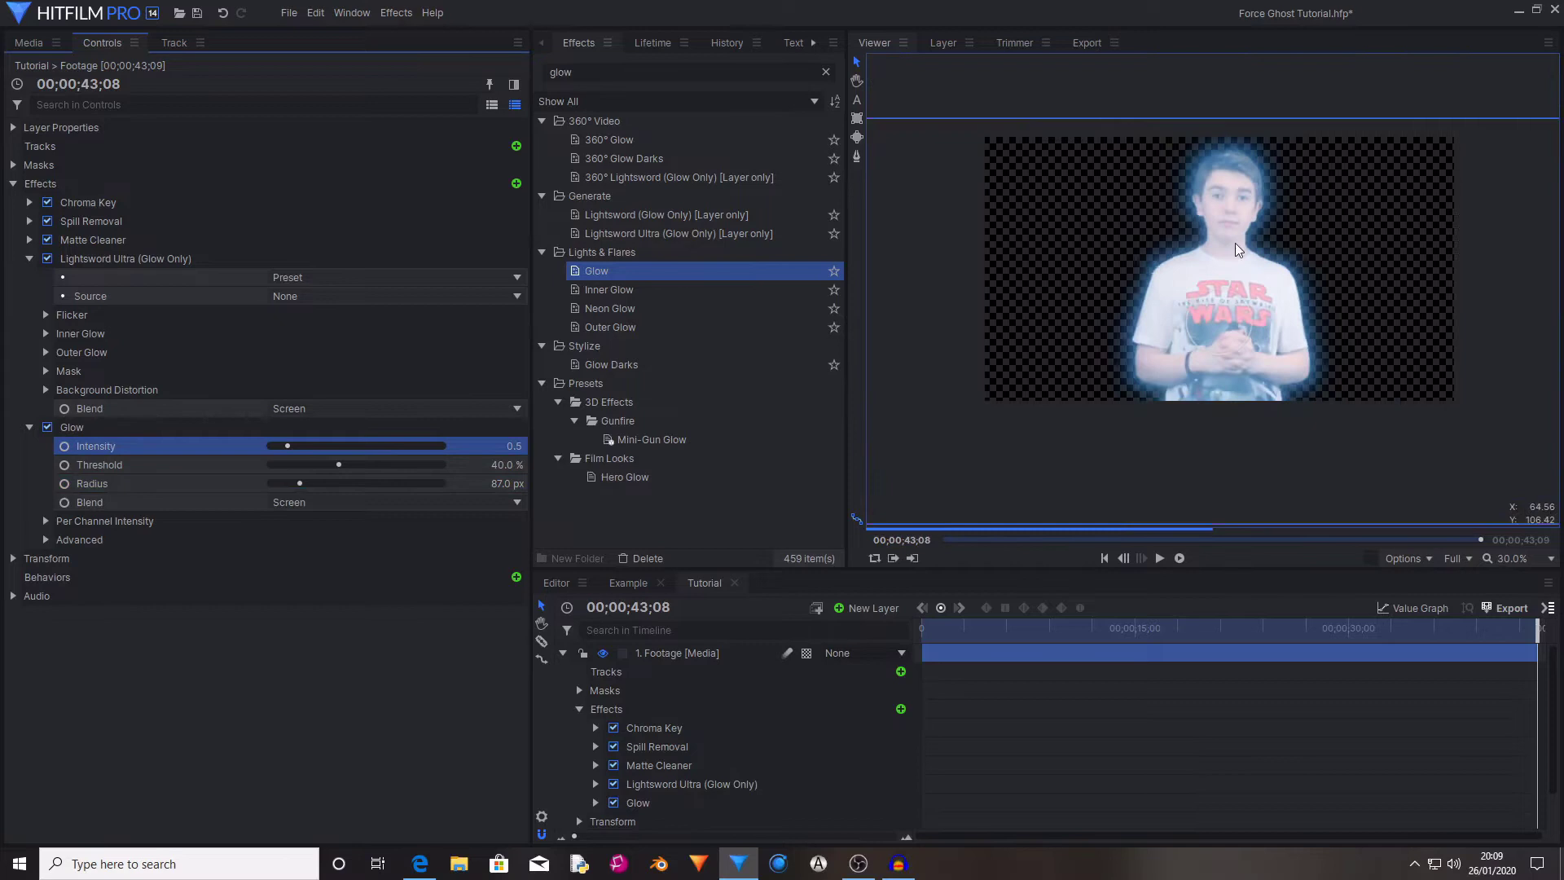
click(1511, 558)
click(1517, 831)
click(525, 749)
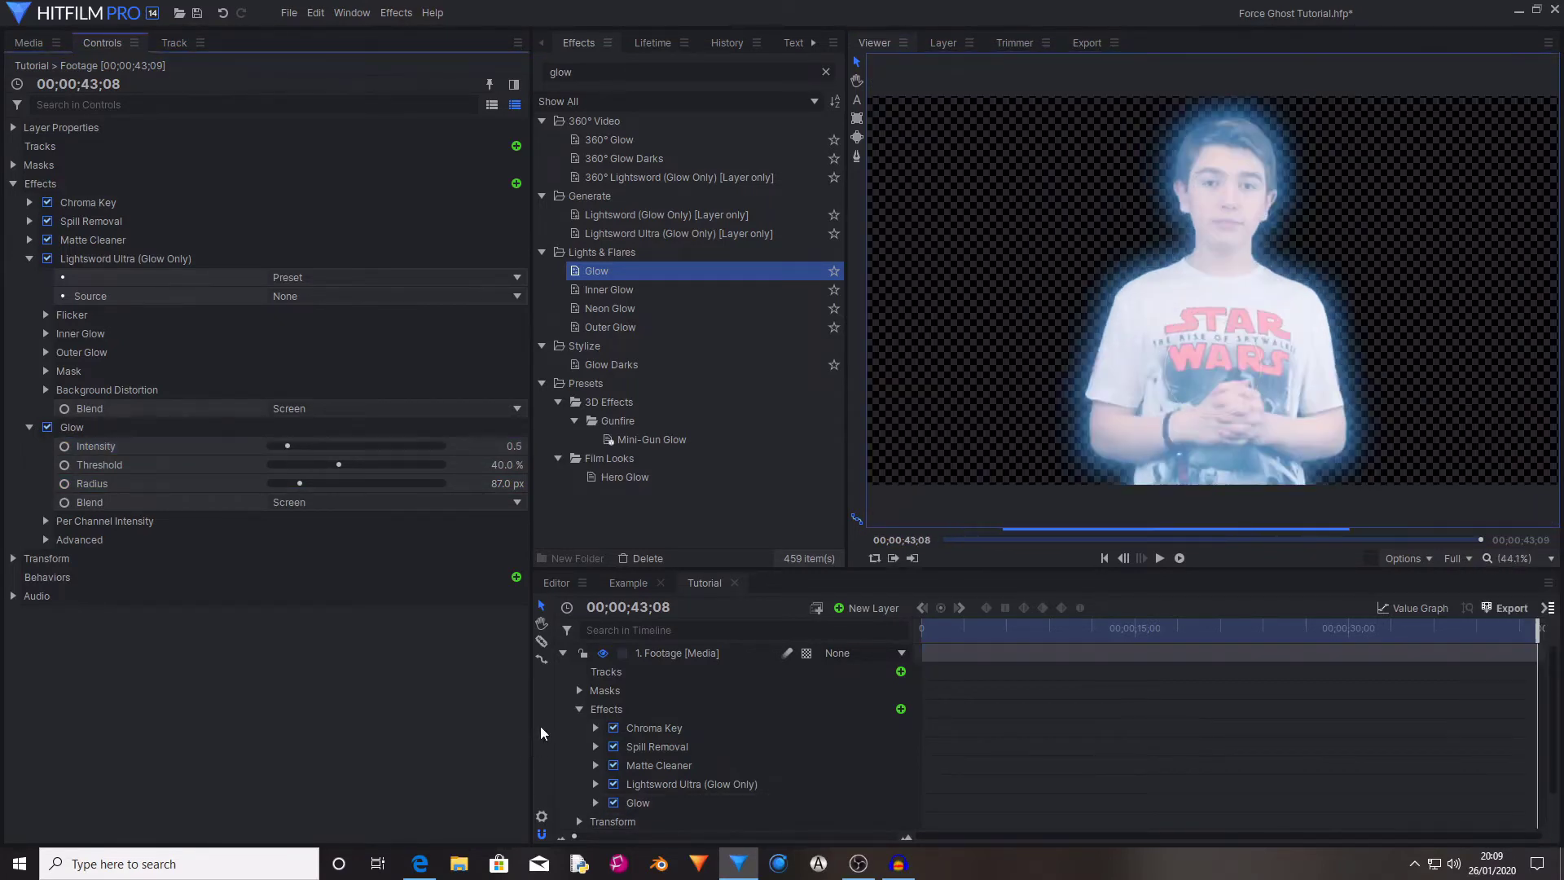
click(563, 653)
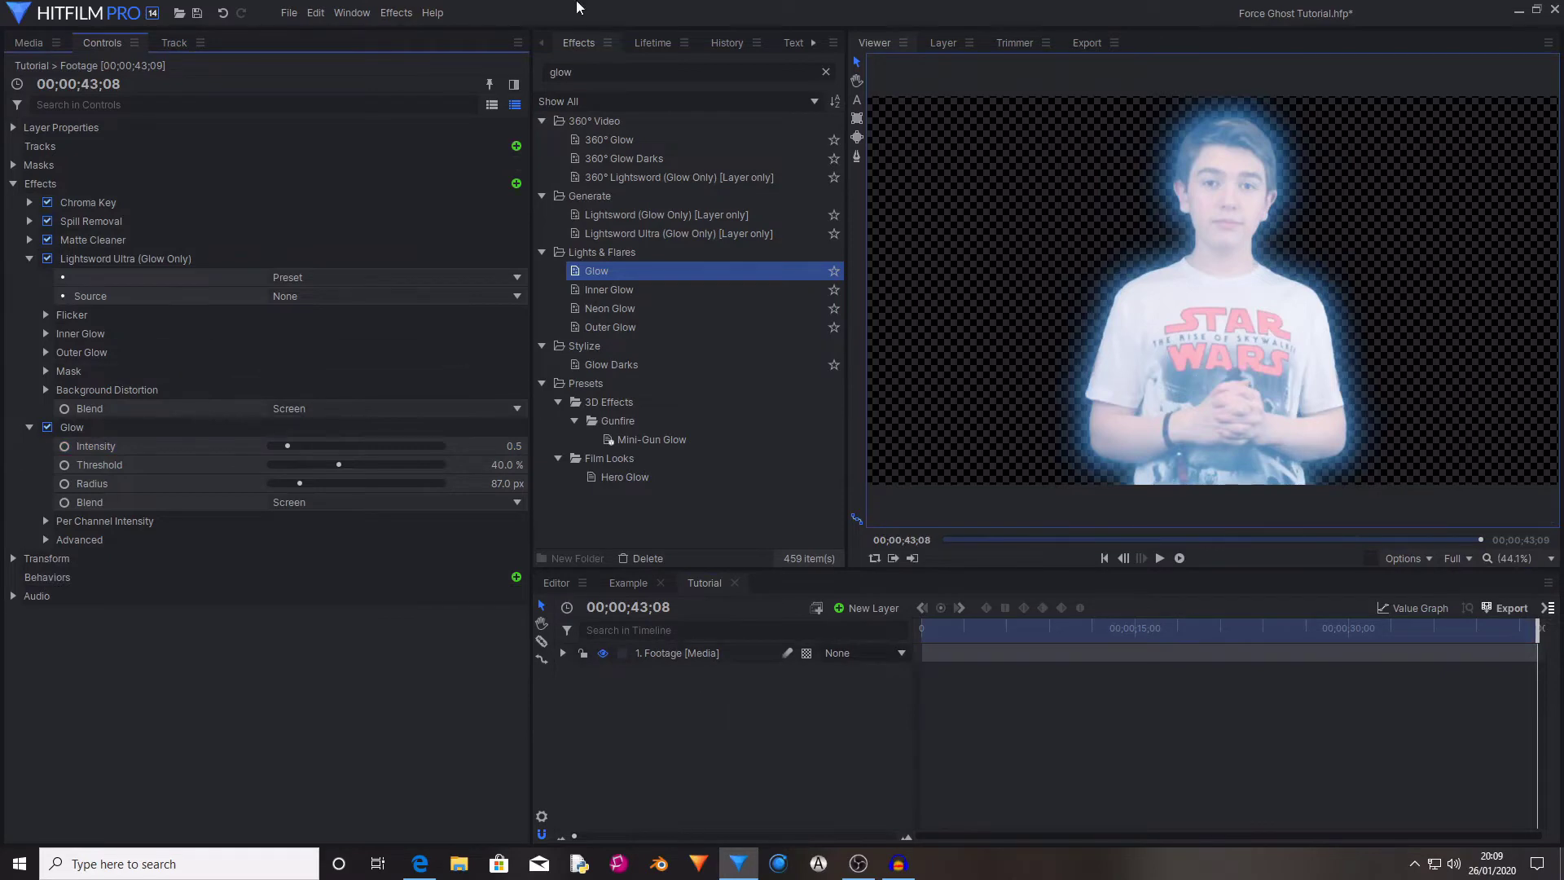
Add the Snowy Forest.jpg image from the project media as a background layer beneath the Footage layer.
click(28, 42)
drag(84, 298, 702, 673)
click(13, 150)
Apply the Blur and Vignette effects to the Snowy Forest.jpg layer.
drag(574, 71, 369, 77)
key(BackSpace)
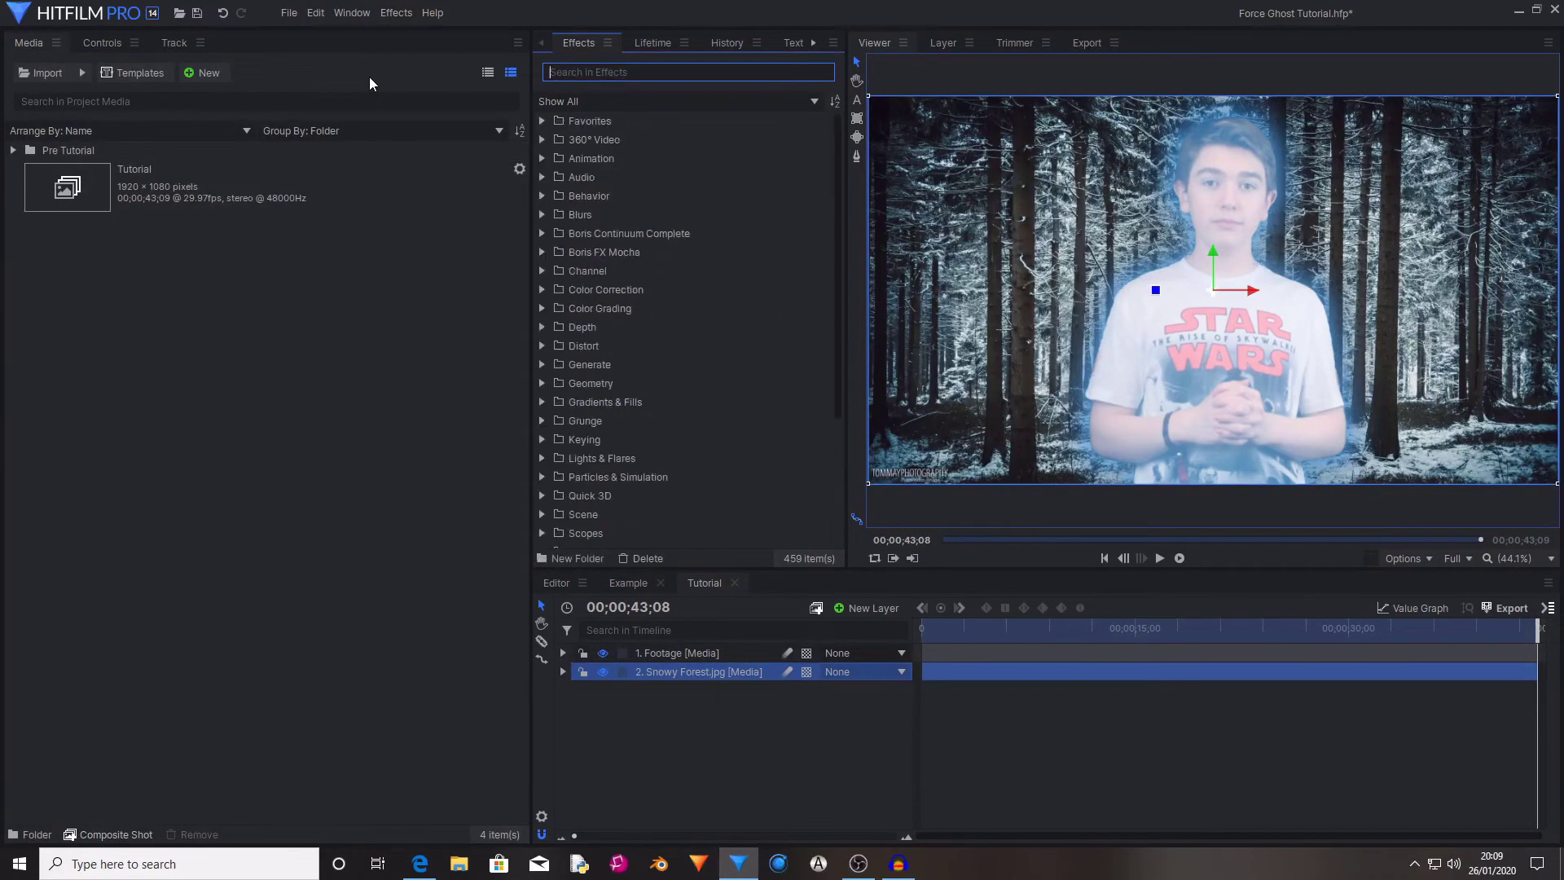
text(blur)
drag(609, 235, 699, 671)
double_click(559, 71)
text(vignette)
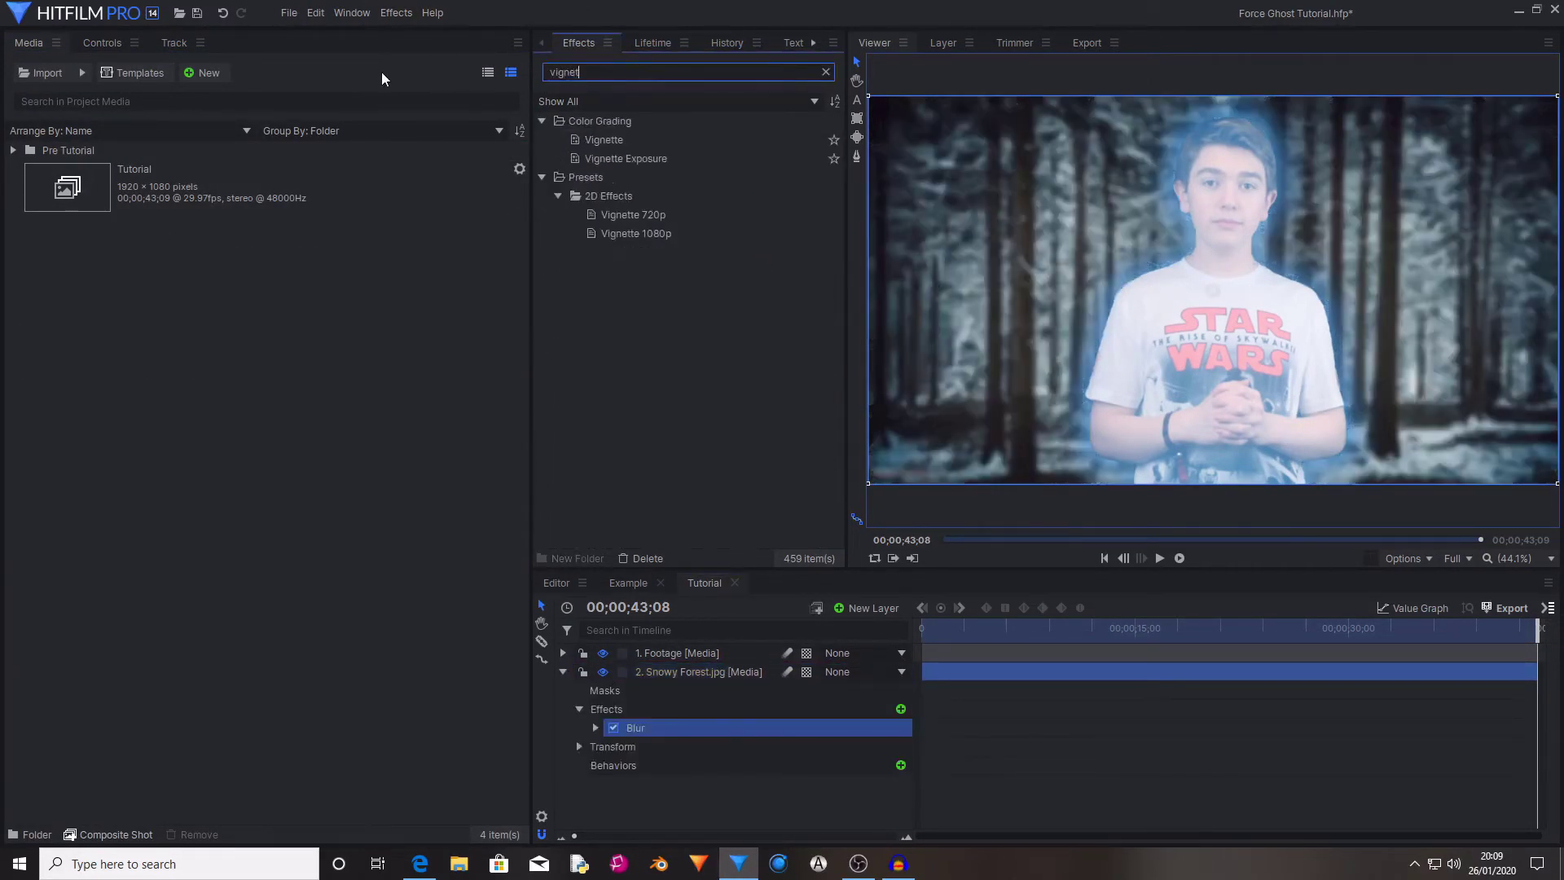
double_click(604, 139)
Apply the Curves effect to the Snowy Forest.jpg layer, placed above Blur, and expand its settings.
double_click(568, 72)
text(curves)
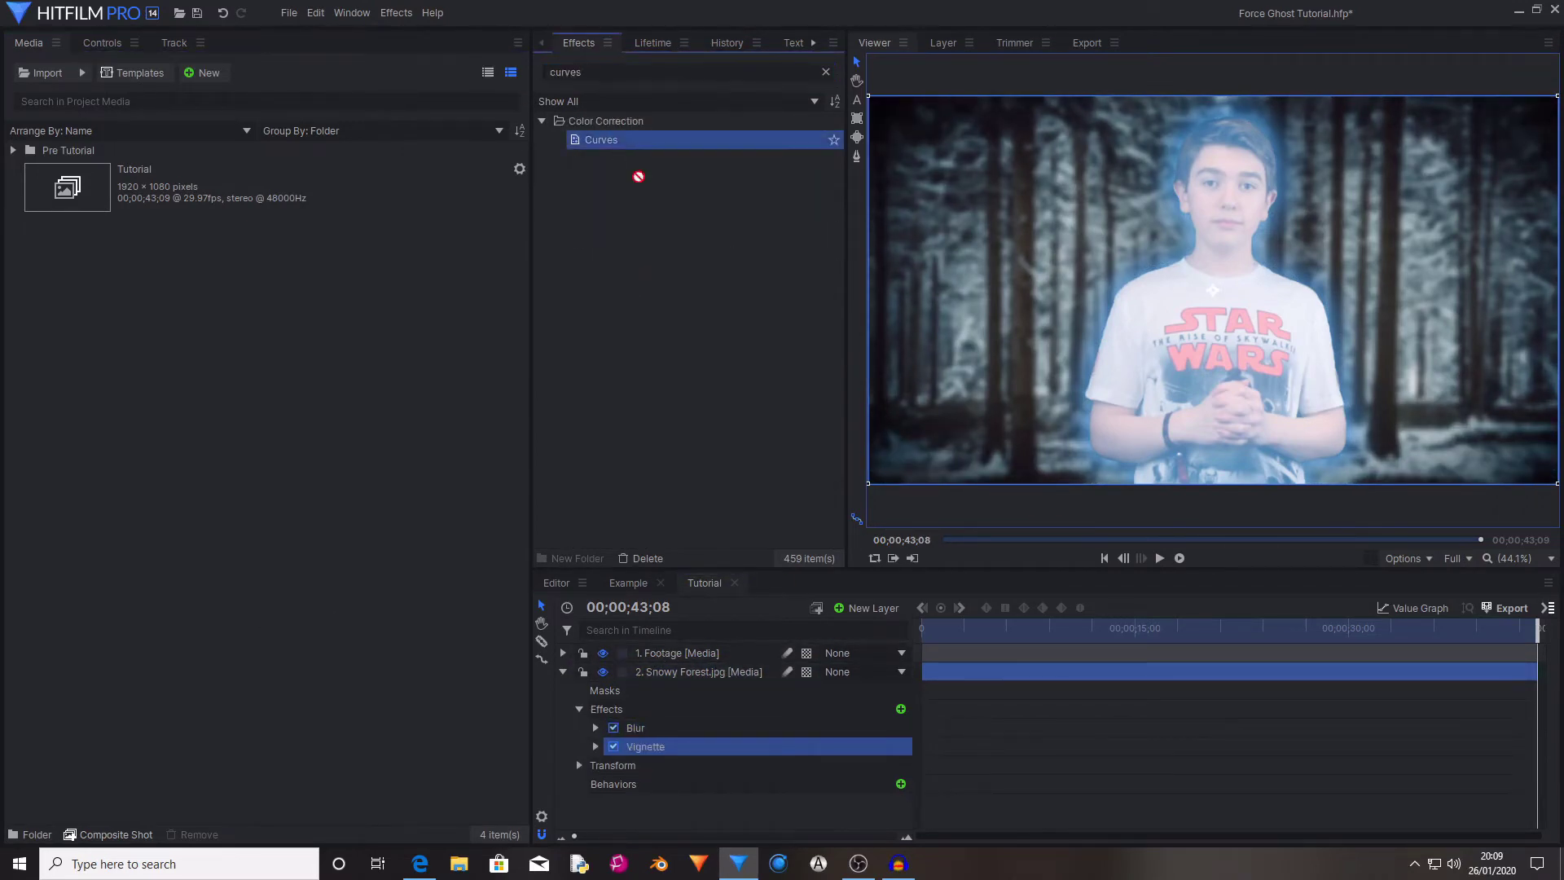
drag(603, 139, 665, 725)
click(102, 43)
click(30, 183)
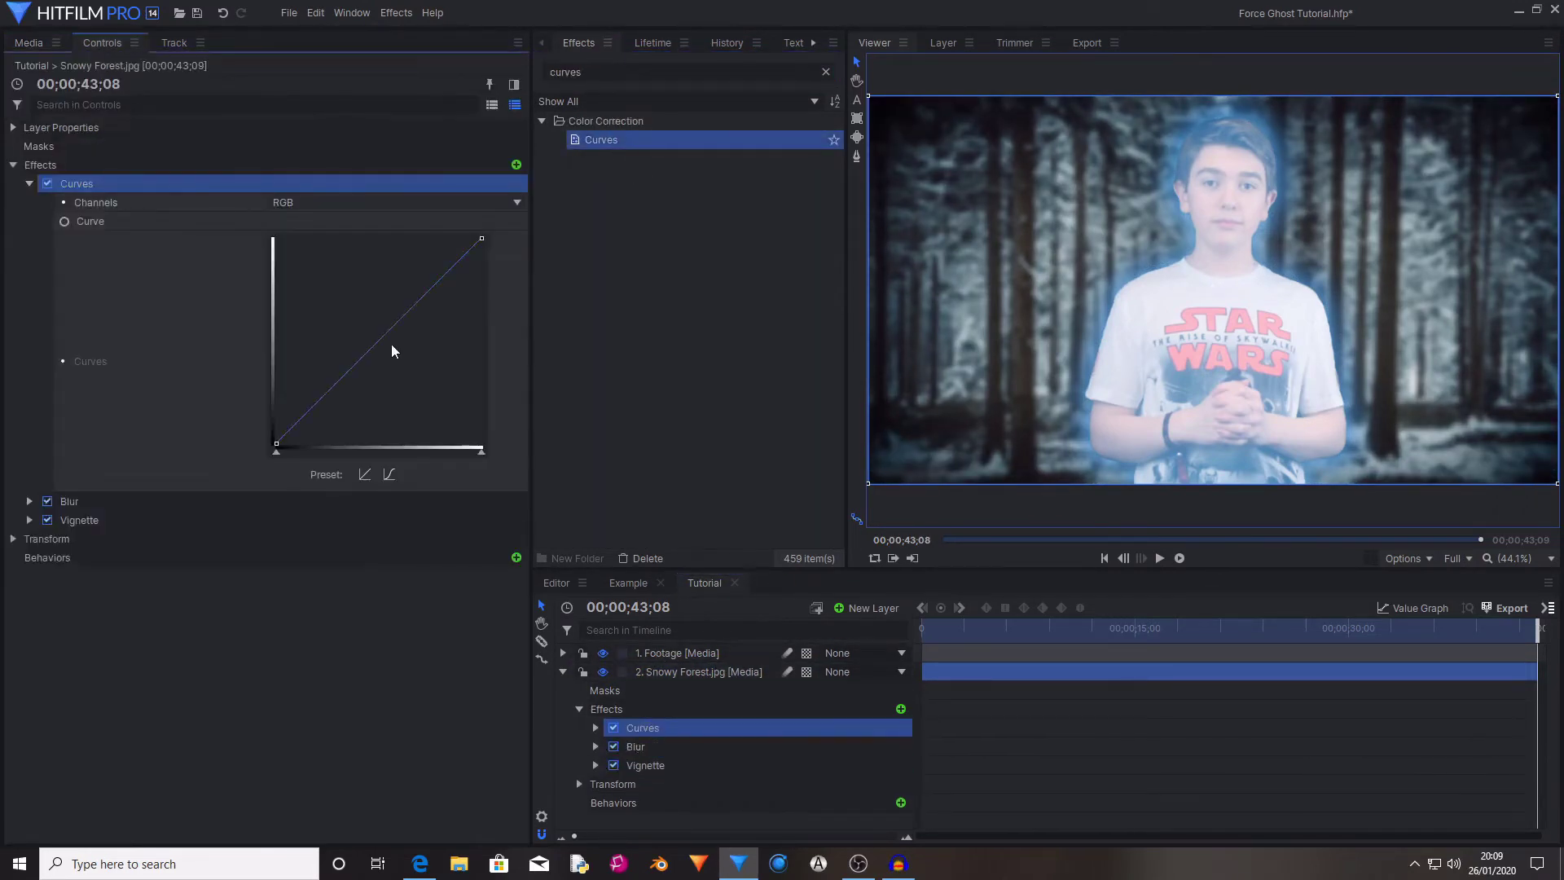
Darken the Snowy Forest.jpg layer by pulling the middle of its RGB curve slightly down, and collapse the layer's settings.
drag(391, 342, 404, 353)
click(13, 165)
click(563, 671)
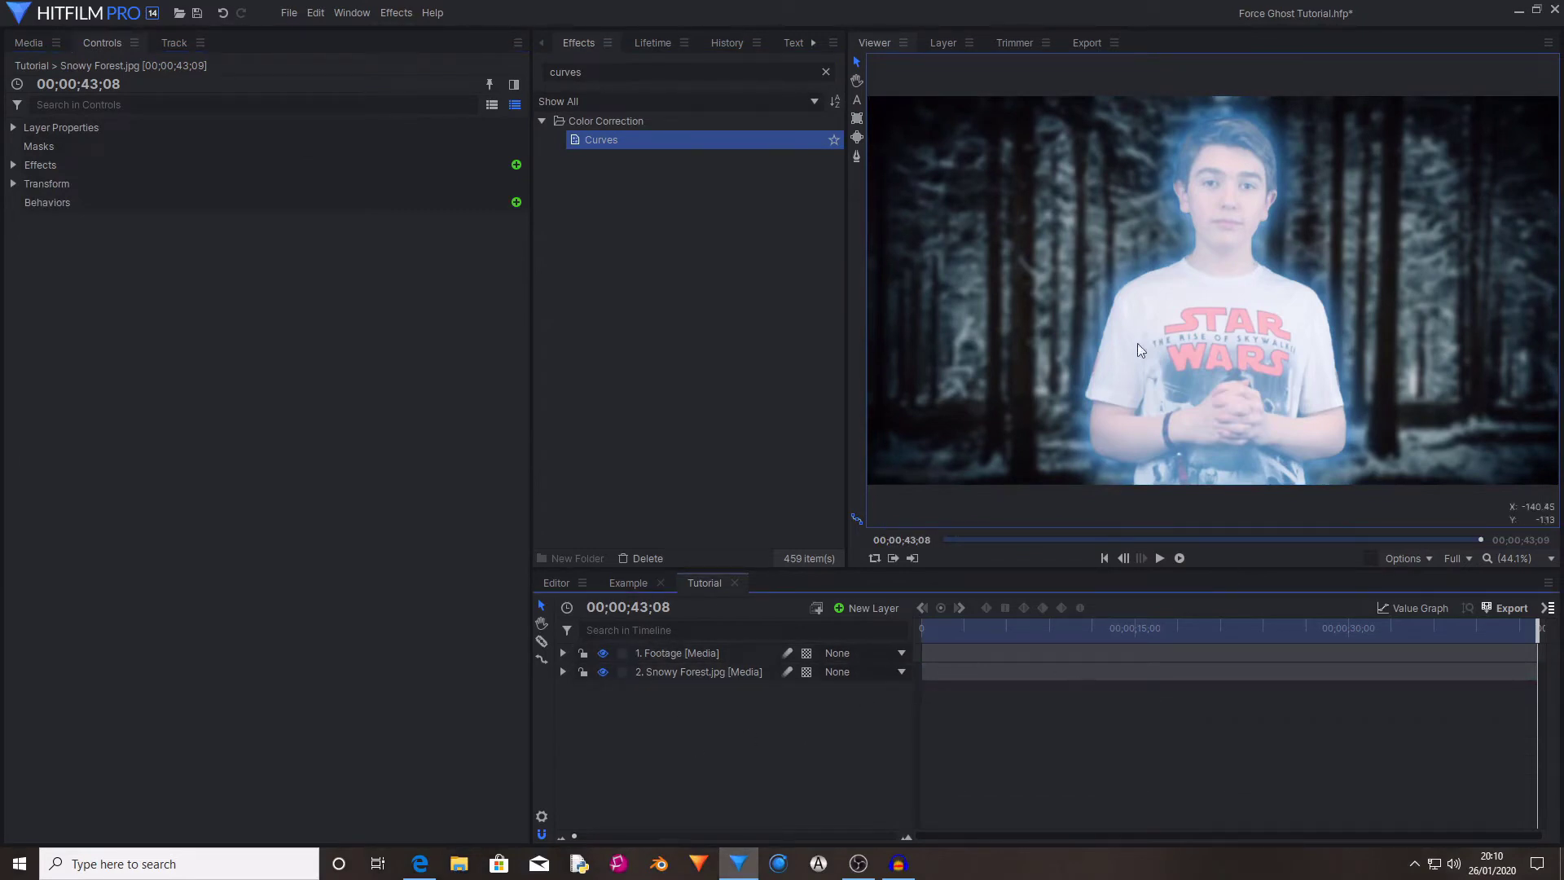
Apply the Light Wrap effect to the Footage layer, placed between Matte Cleaner and Lightsword Ultra (Glow Only).
click(707, 657)
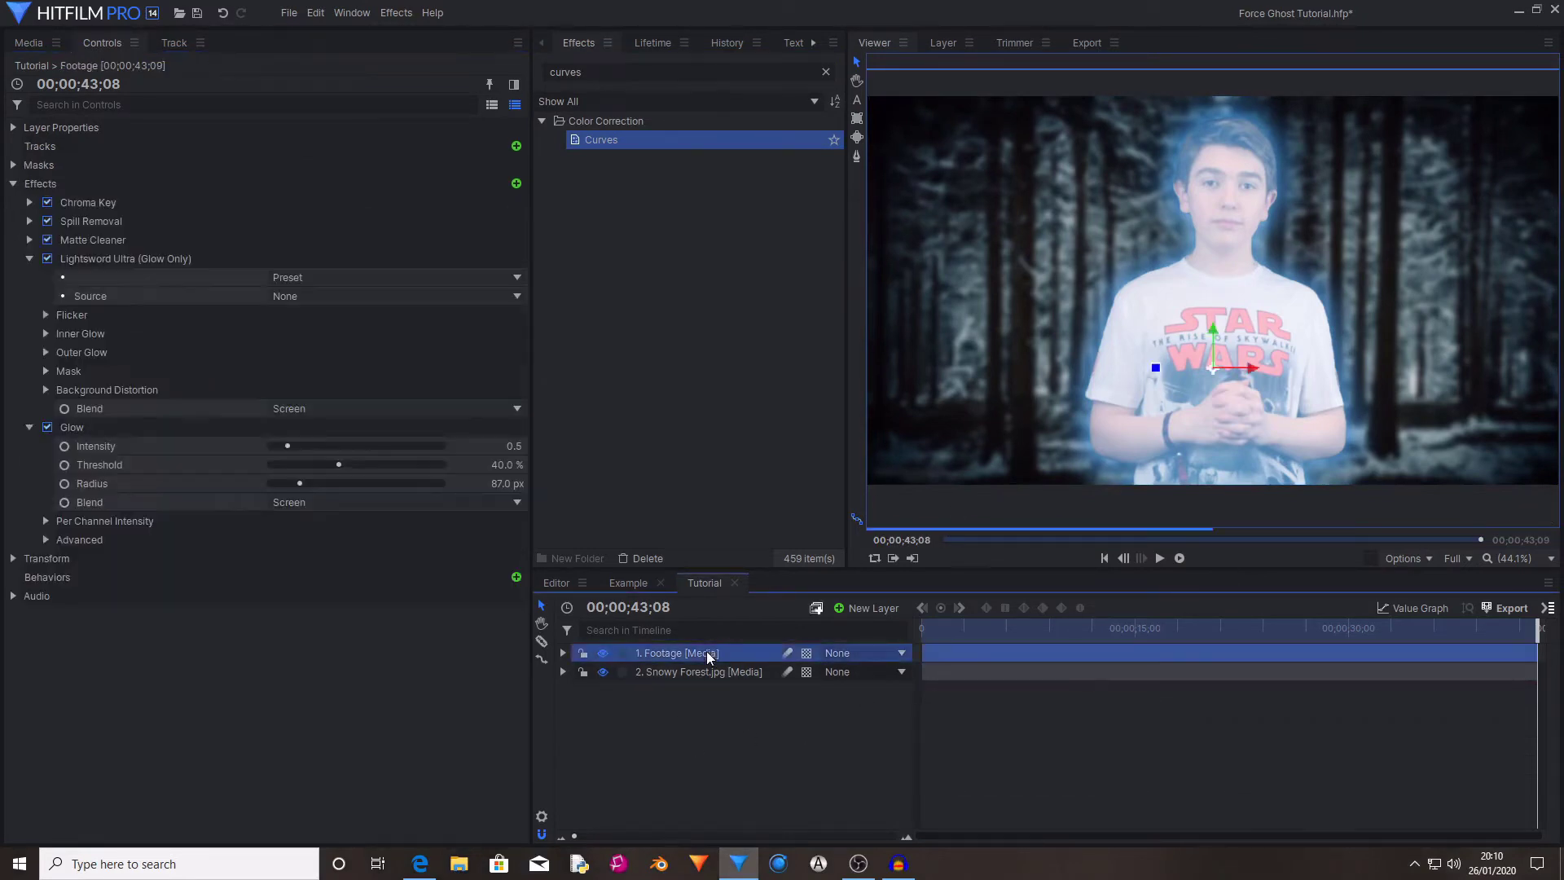
double_click(641, 74)
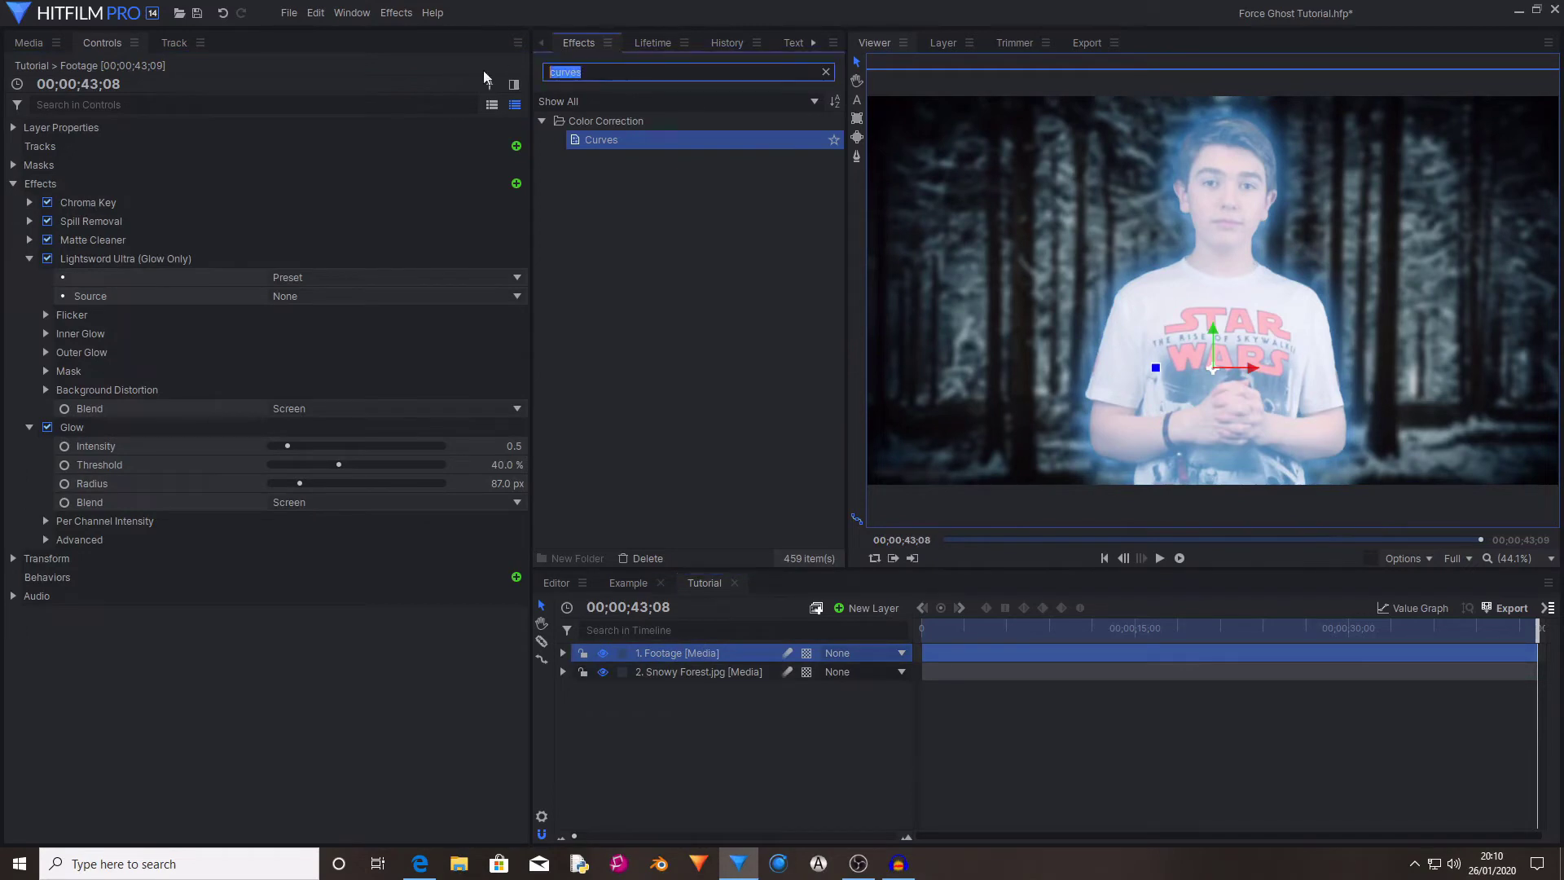
text(light wrap)
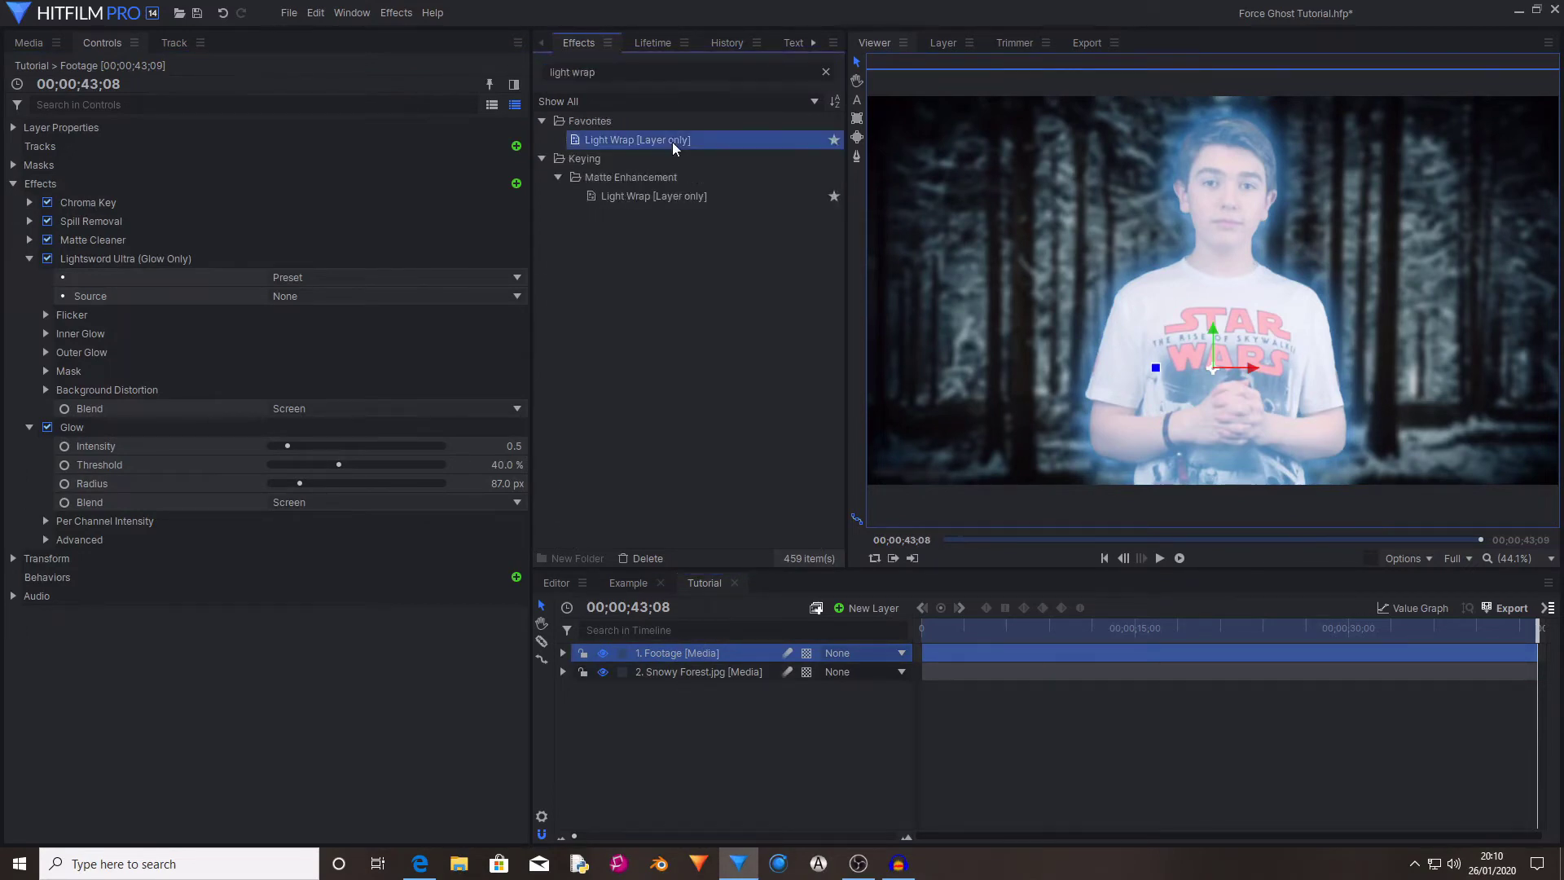
drag(266, 168, 126, 256)
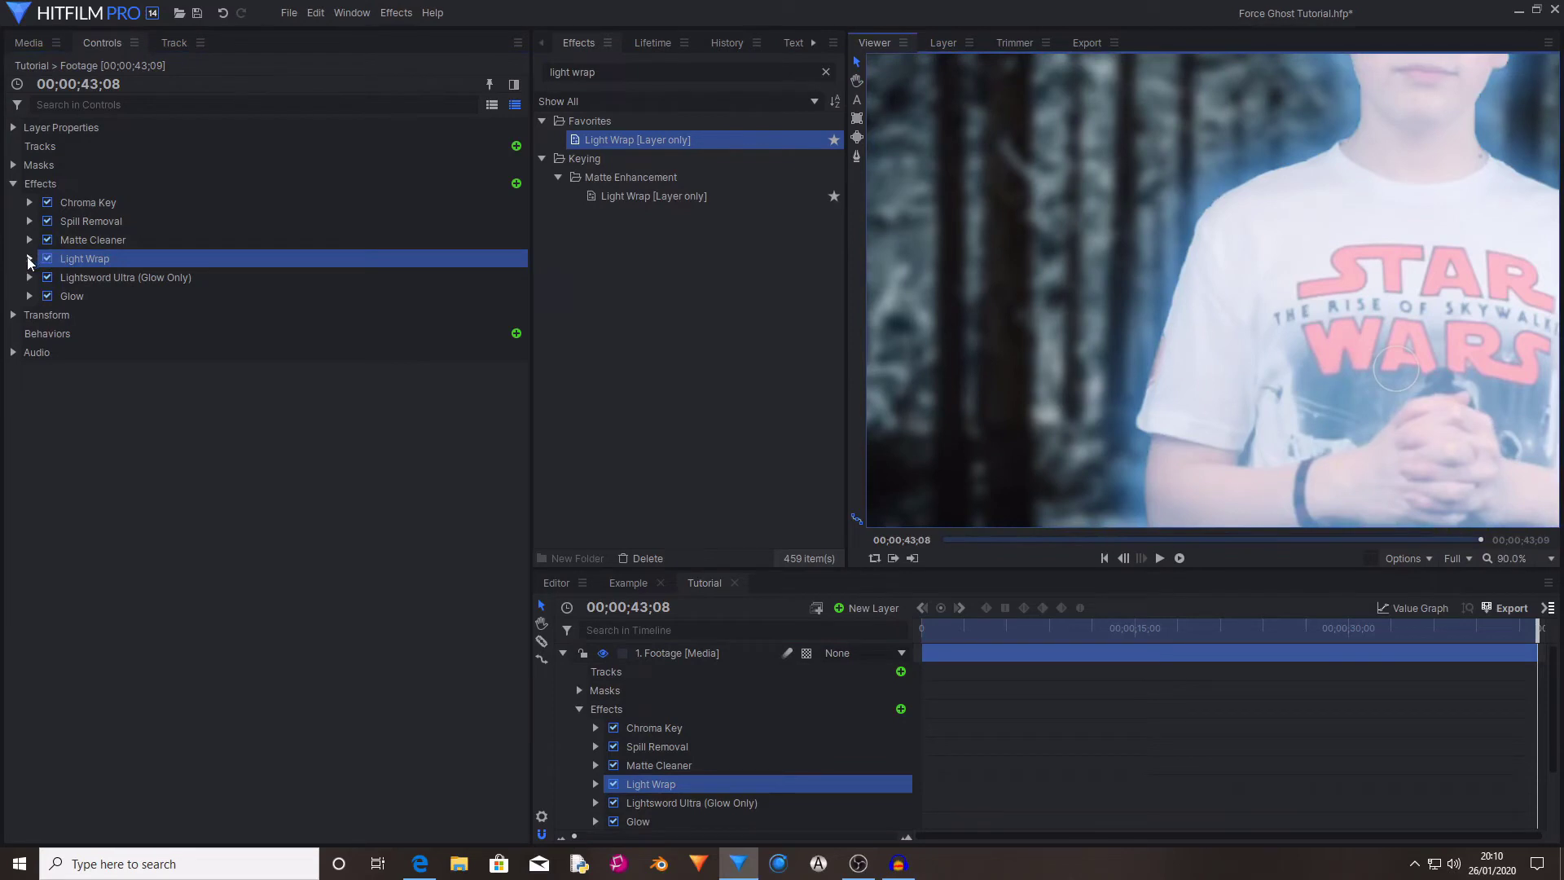
Set the source layer of the Footage layer's Light Wrap effect to 2. Snowy Forest.jpg.
click(29, 258)
click(97, 277)
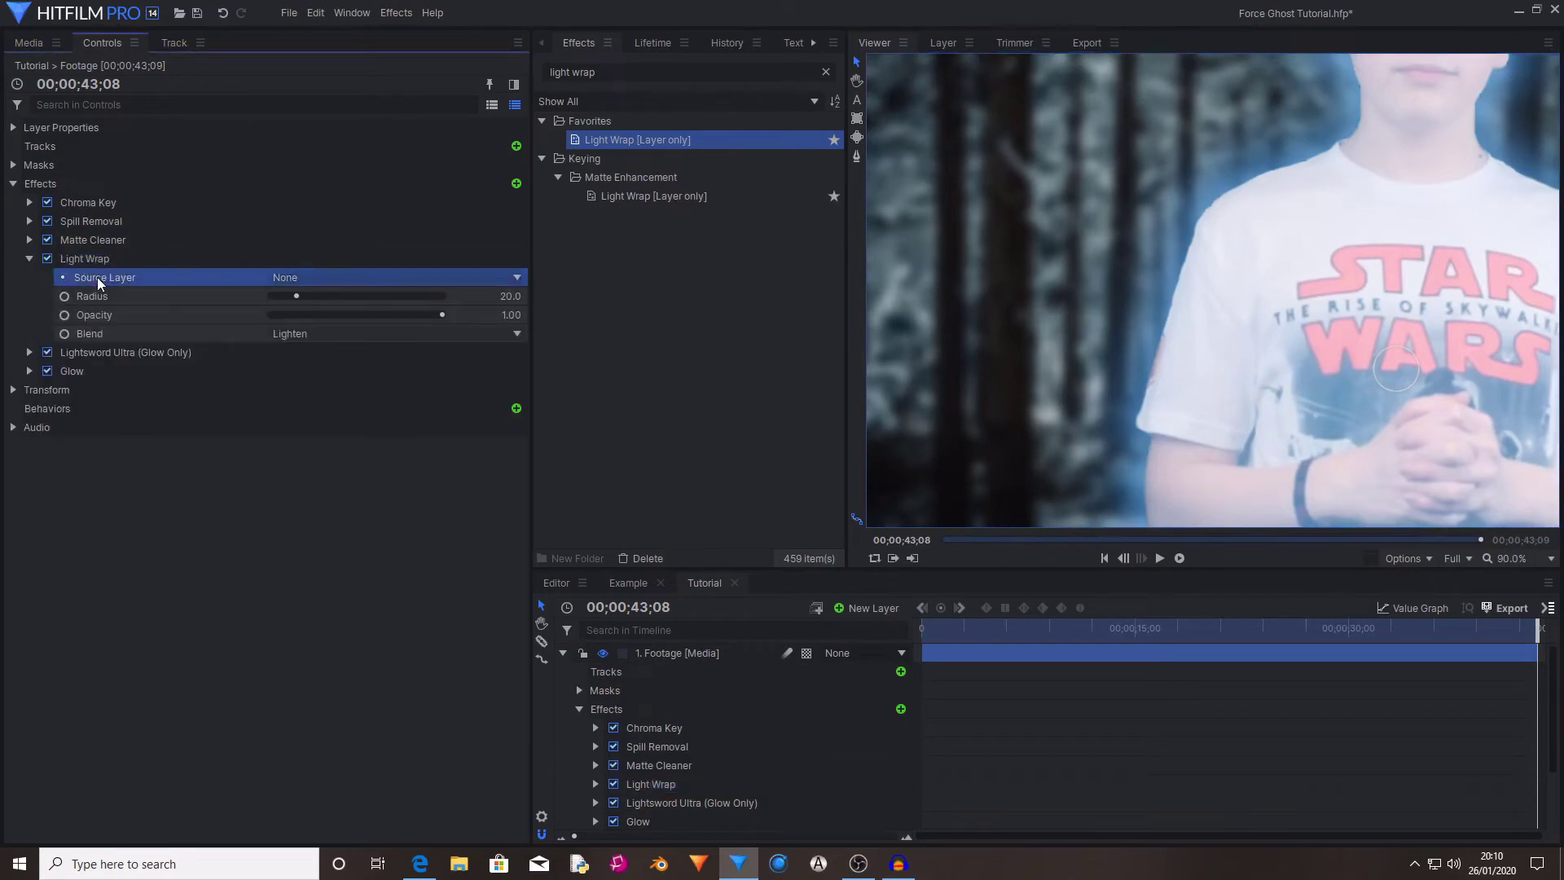
click(301, 277)
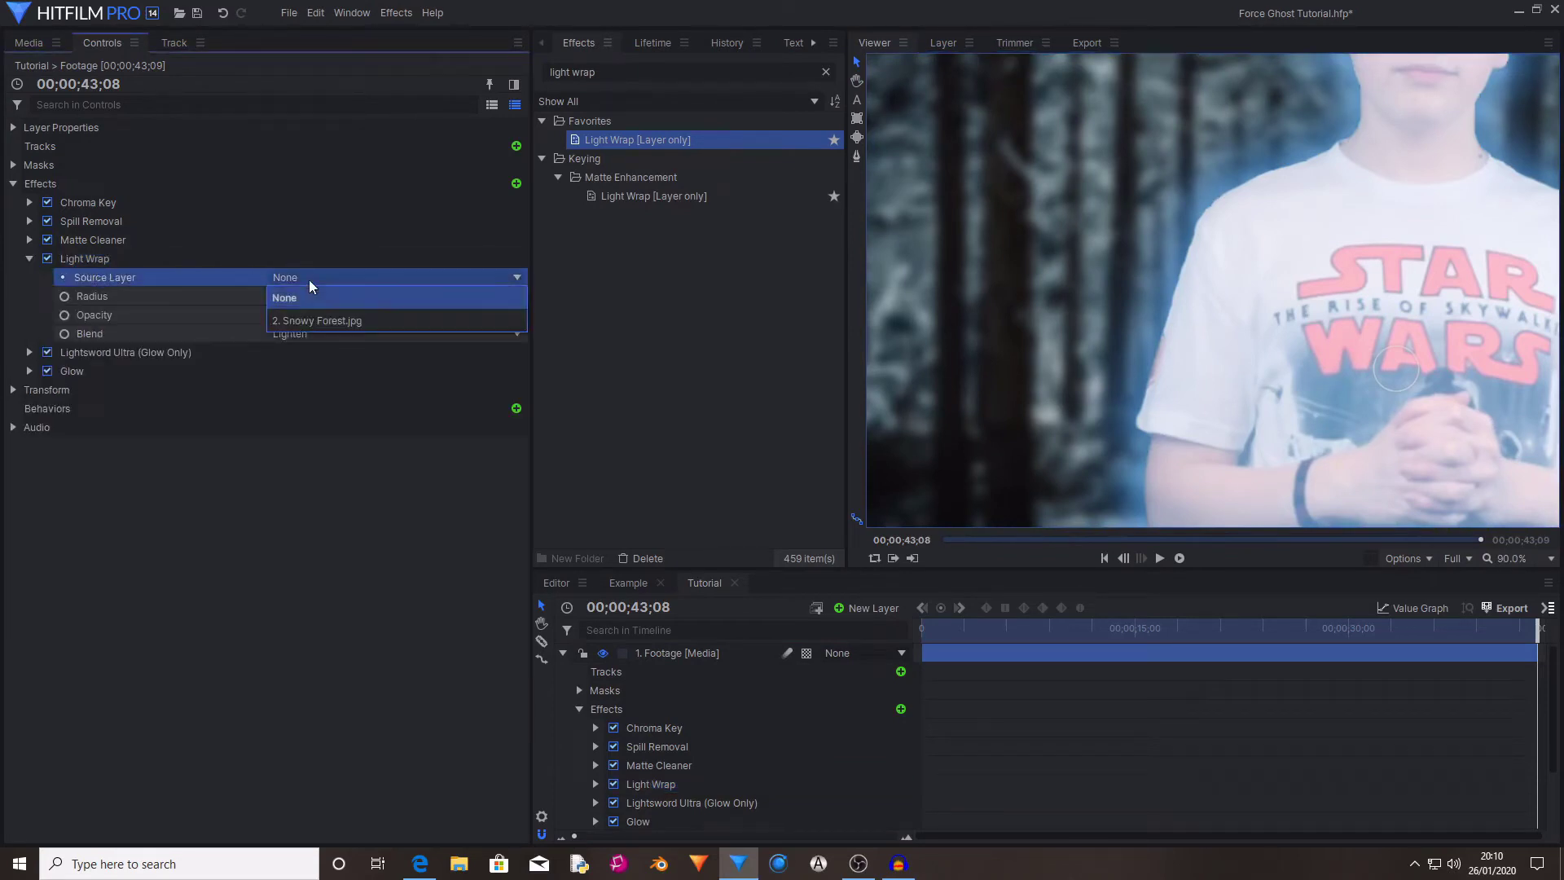
click(349, 320)
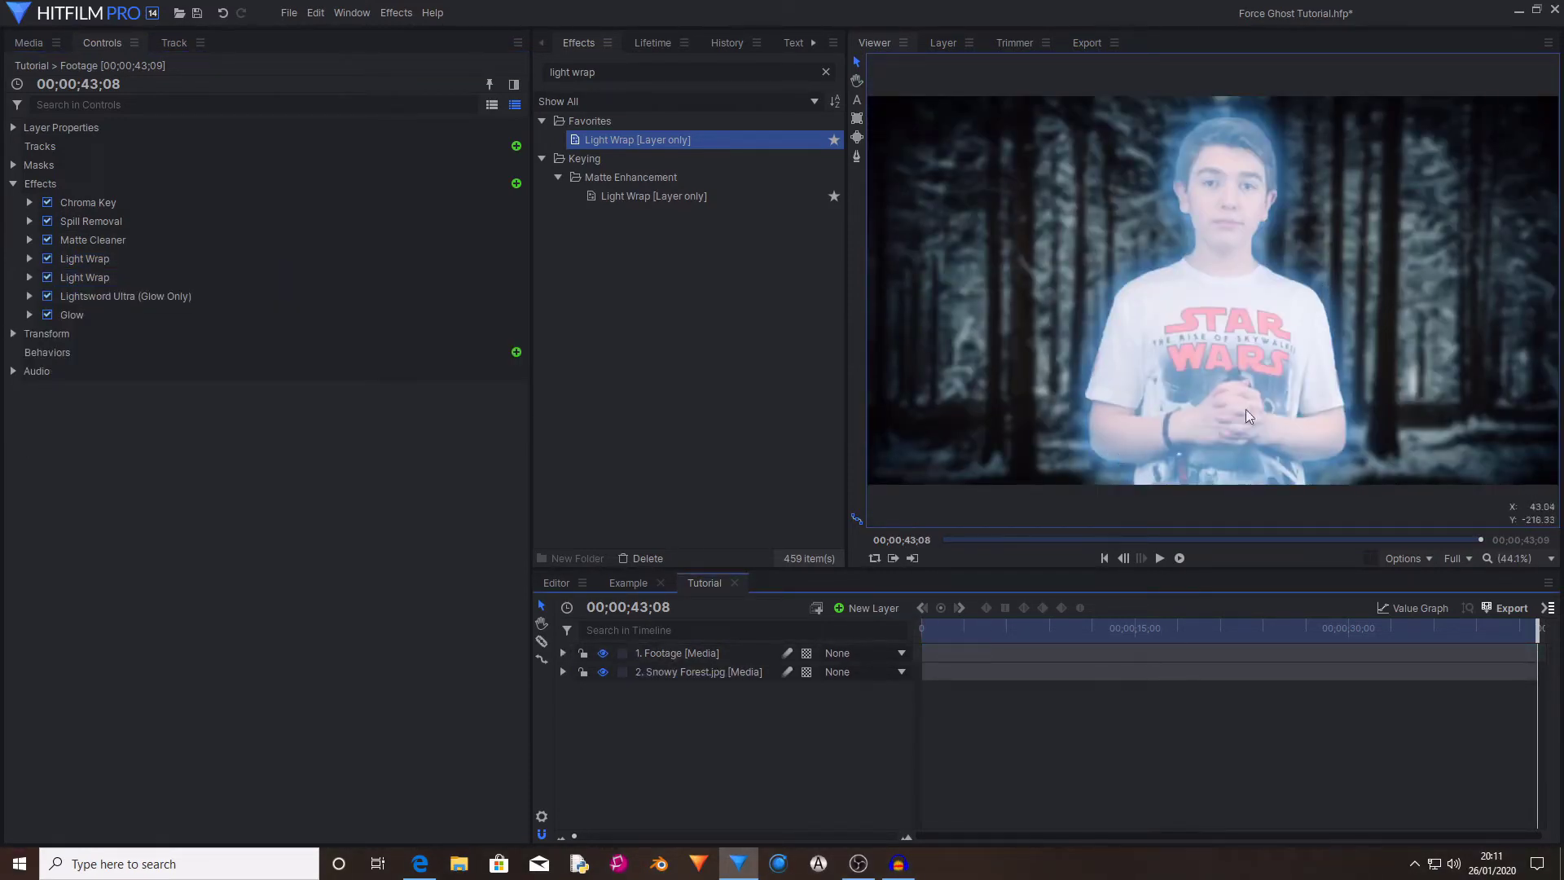
Lower the Footage layer's opacity to 90% in its transform properties.
click(13, 184)
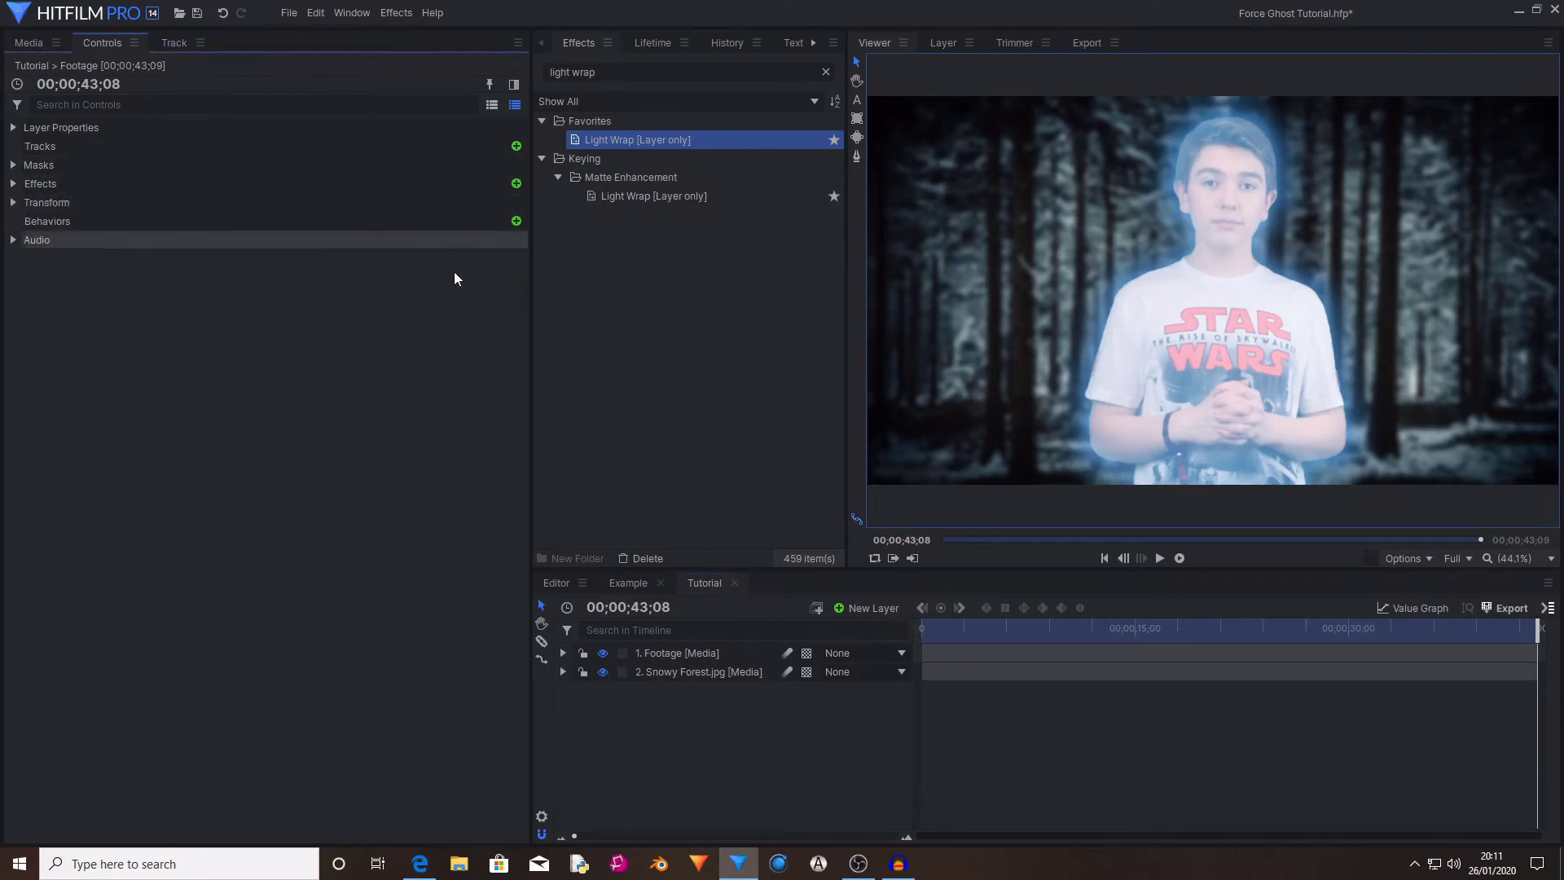
click(692, 671)
click(694, 653)
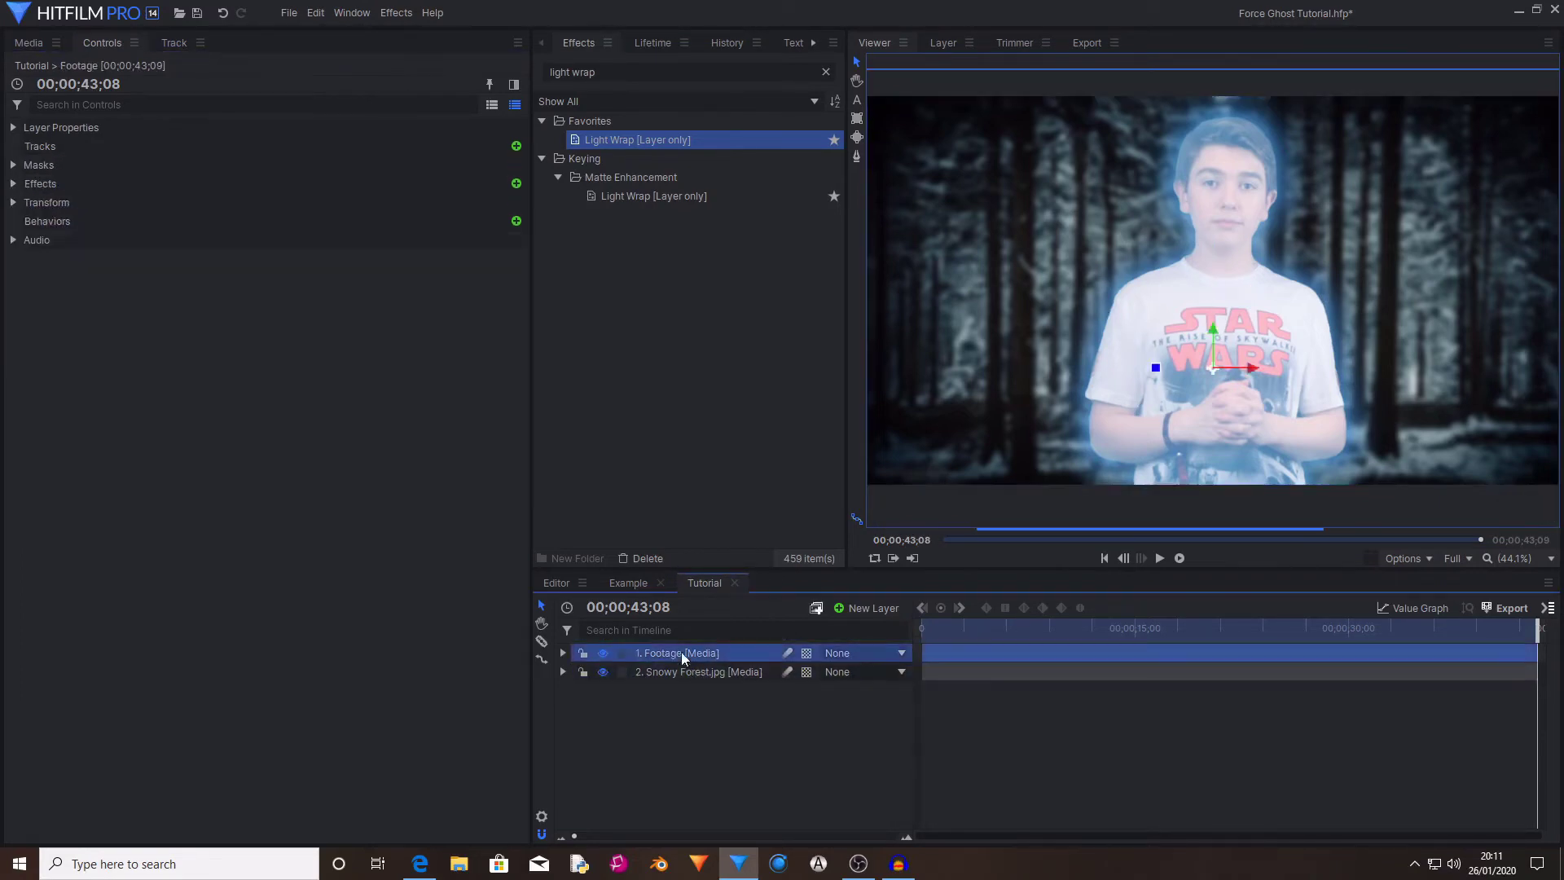
click(60, 207)
click(14, 203)
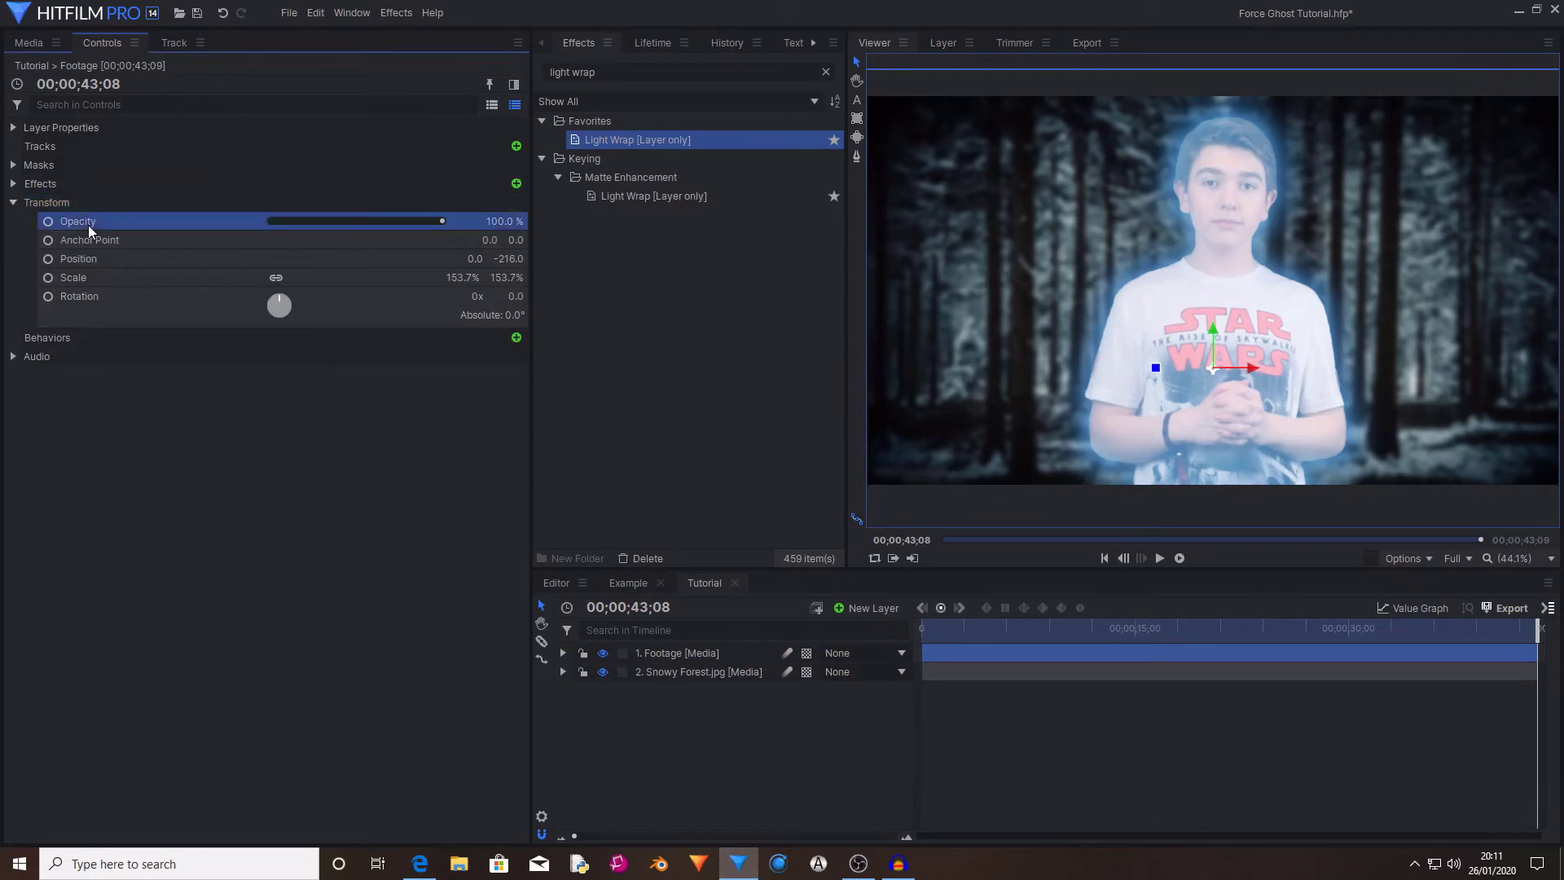
drag(513, 220, 489, 221)
click(652, 717)
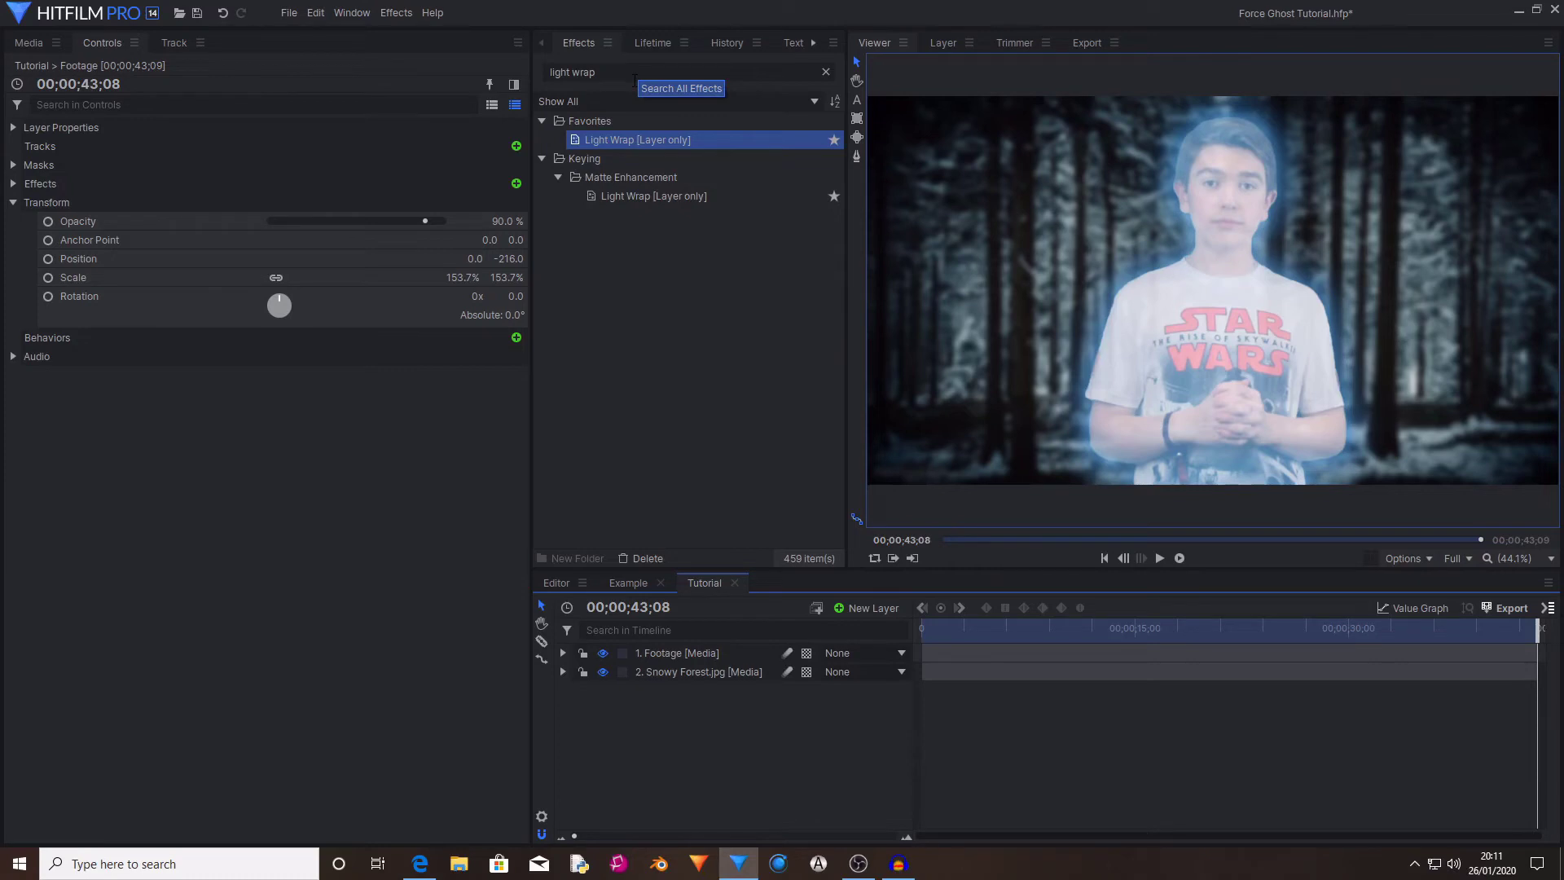
Apply the Fractal Noise effect to the Footage layer and place it directly below Matte Cleaner.
click(635, 80)
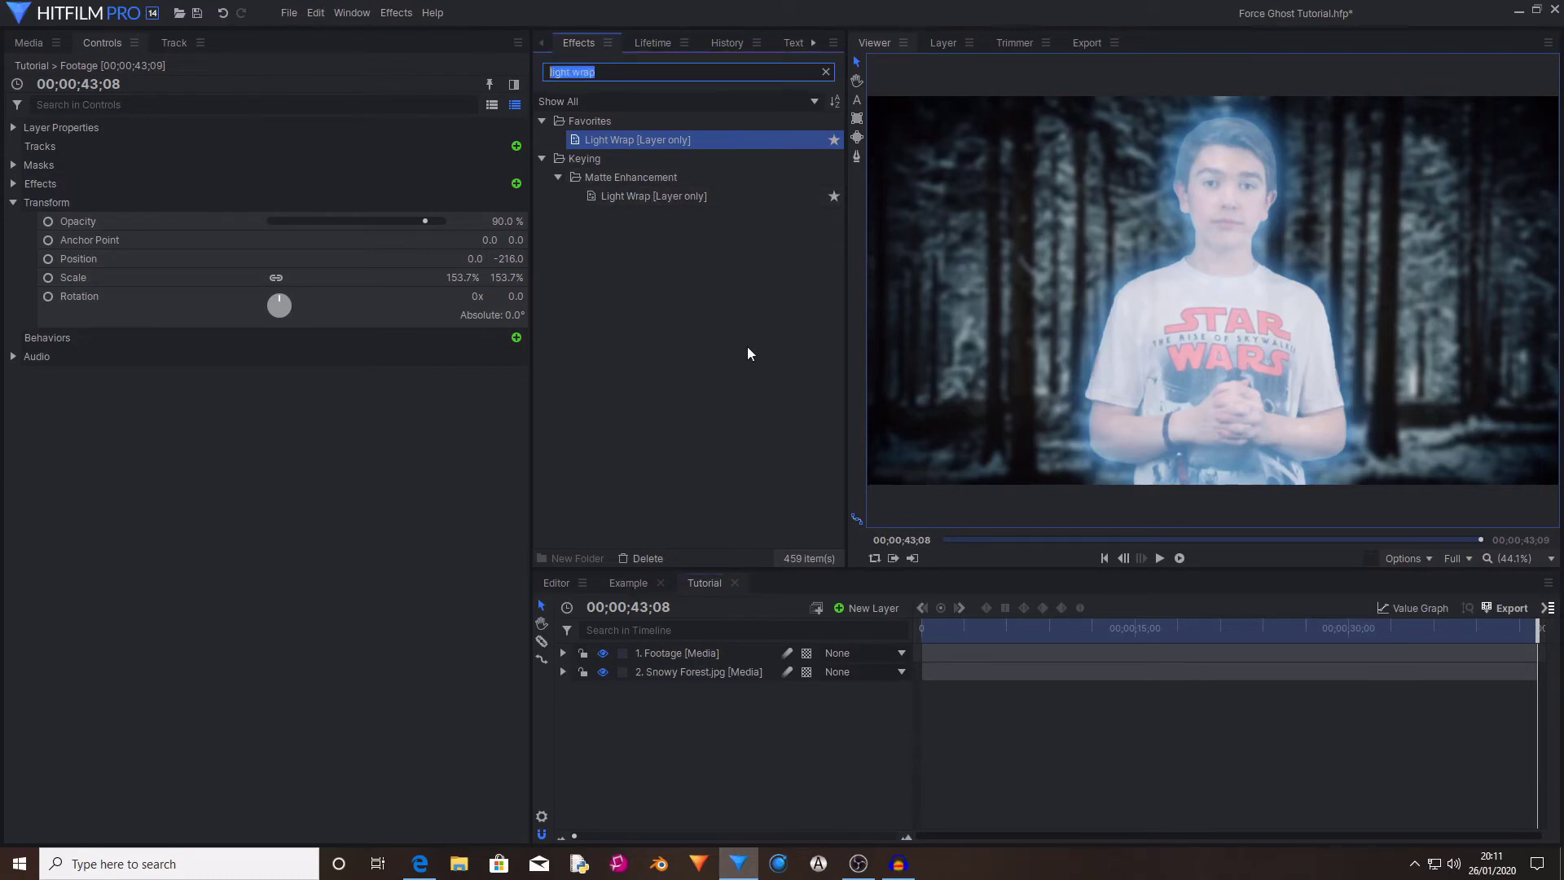
text(fractal)
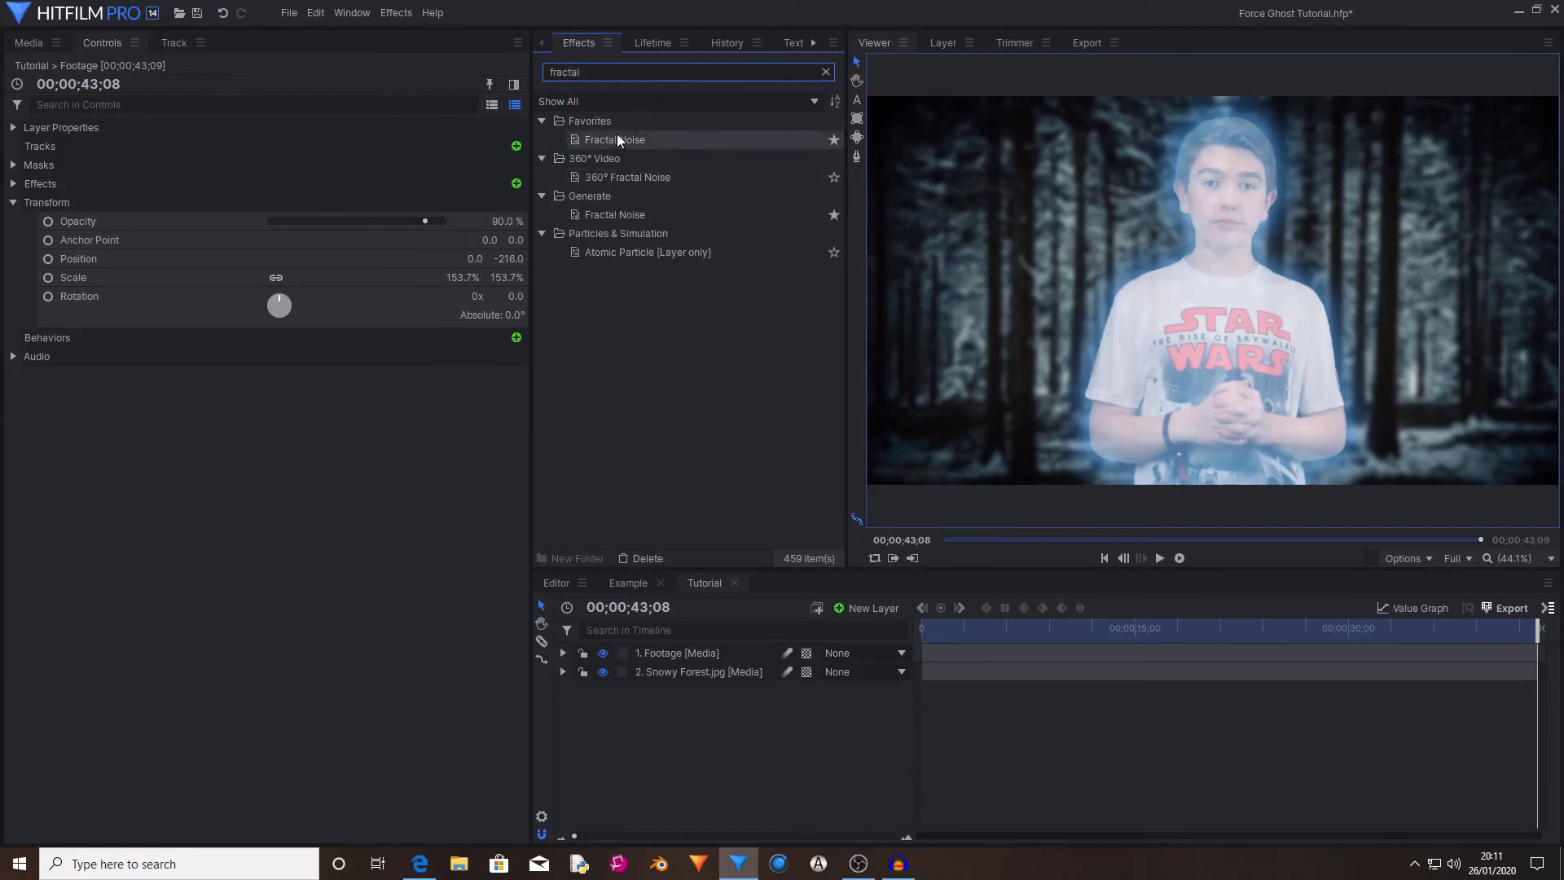
drag(616, 139, 389, 371)
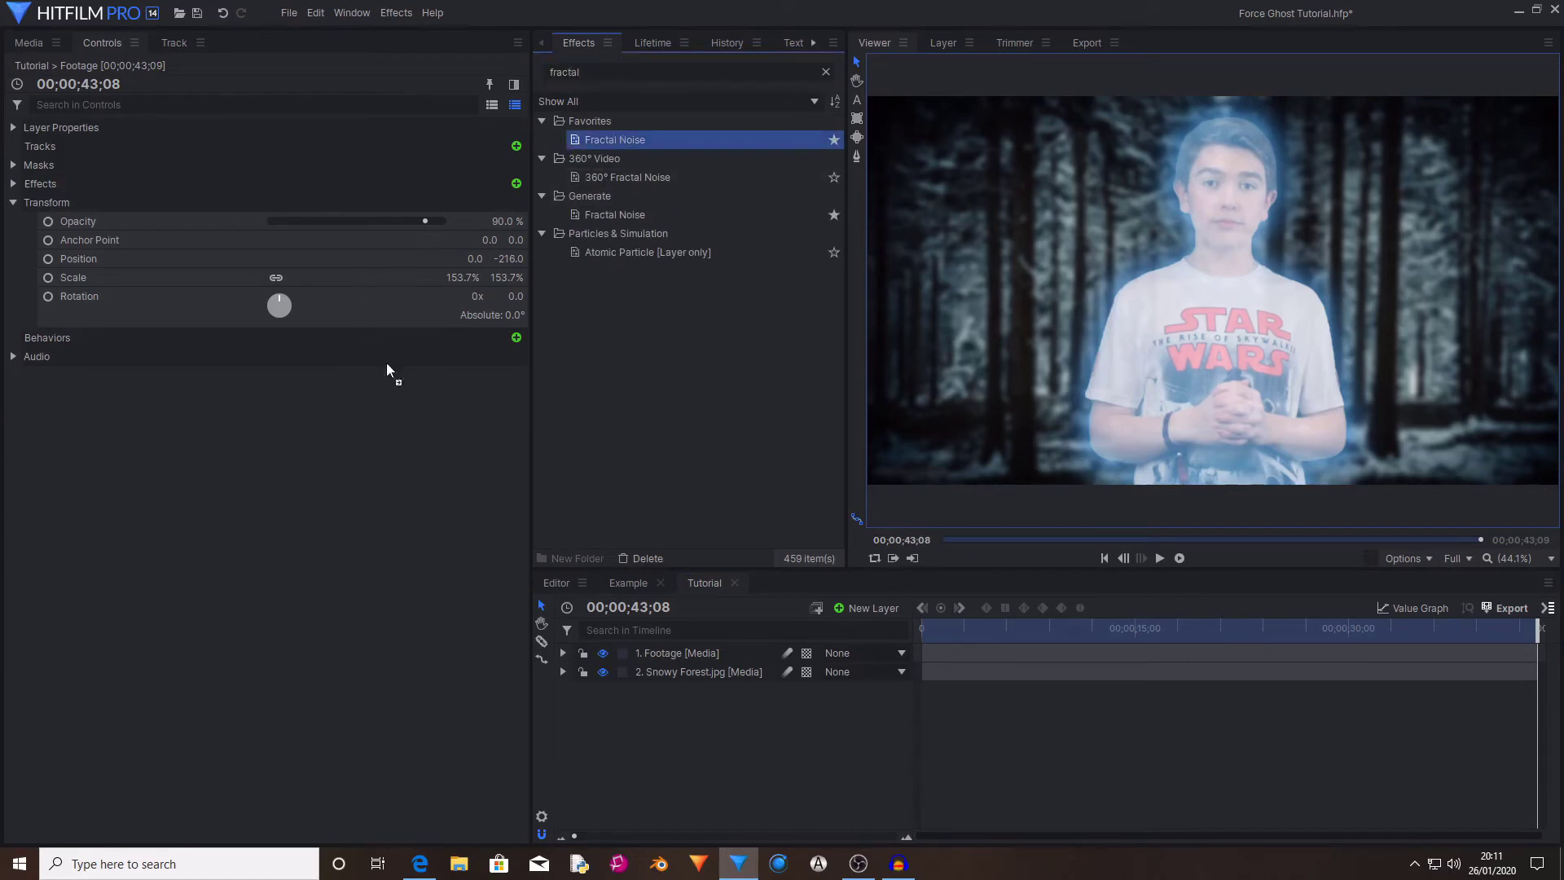
drag(680, 652, 680, 652)
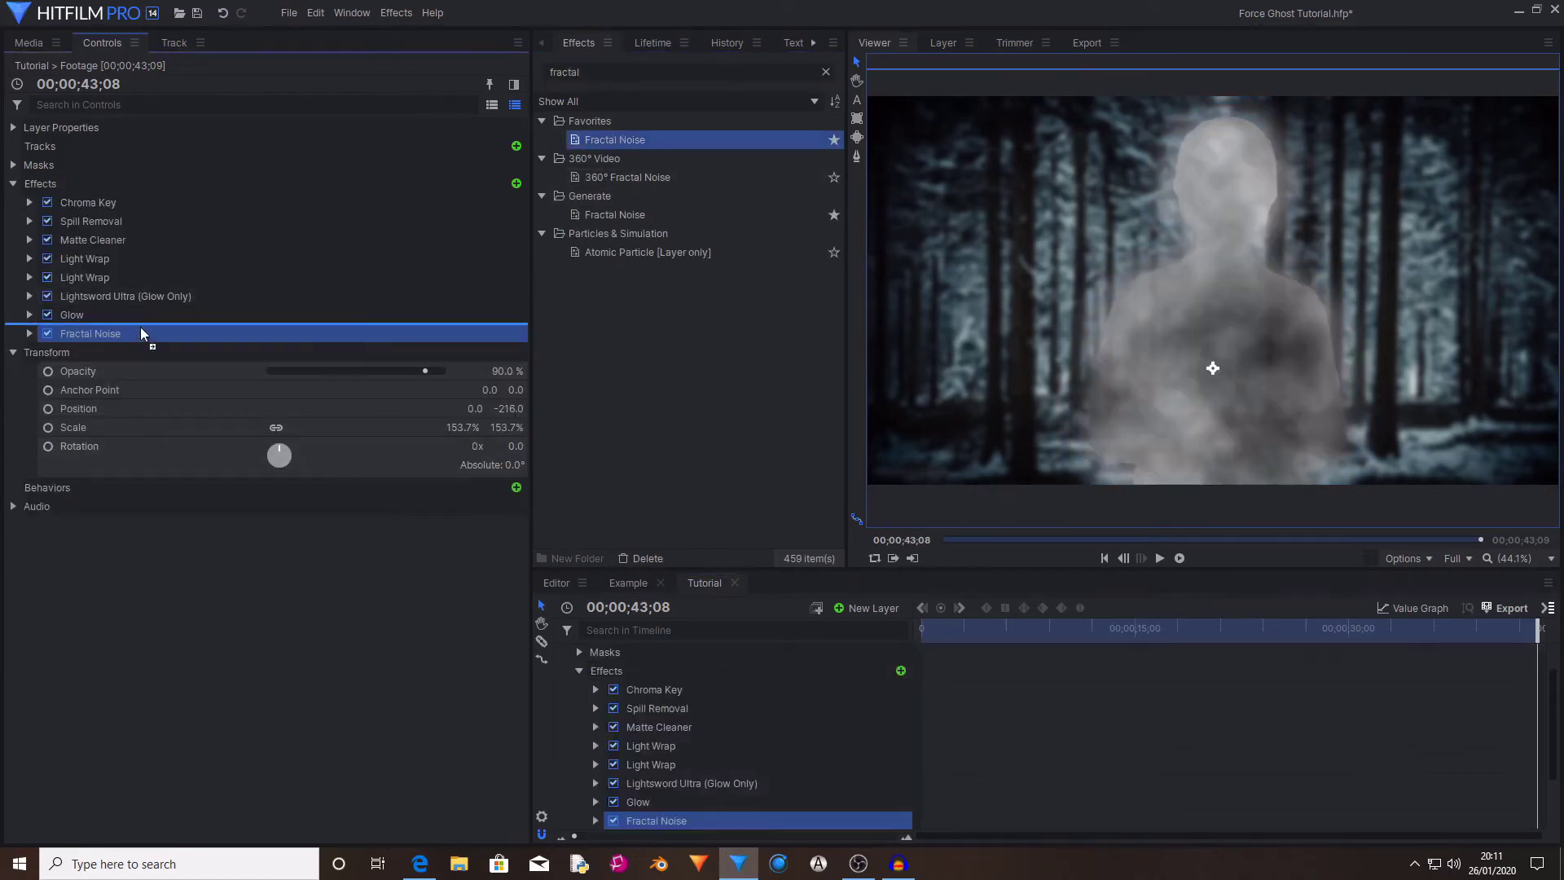
drag(140, 330, 104, 254)
Set the blend mode in the Fractal Noise effect's appearance settings to Overlay.
click(31, 259)
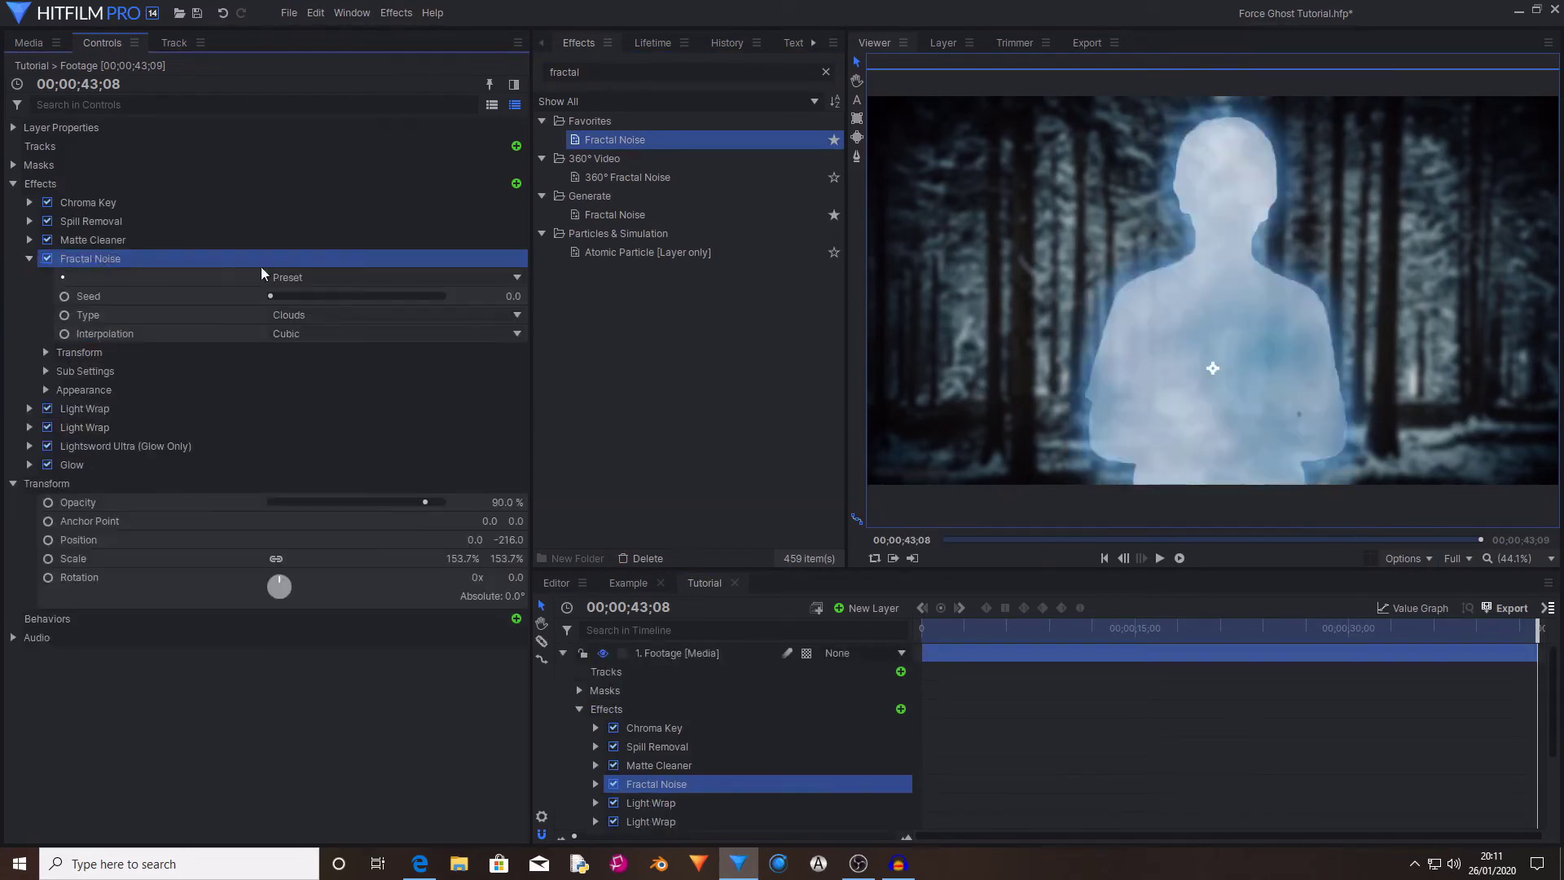
click(49, 391)
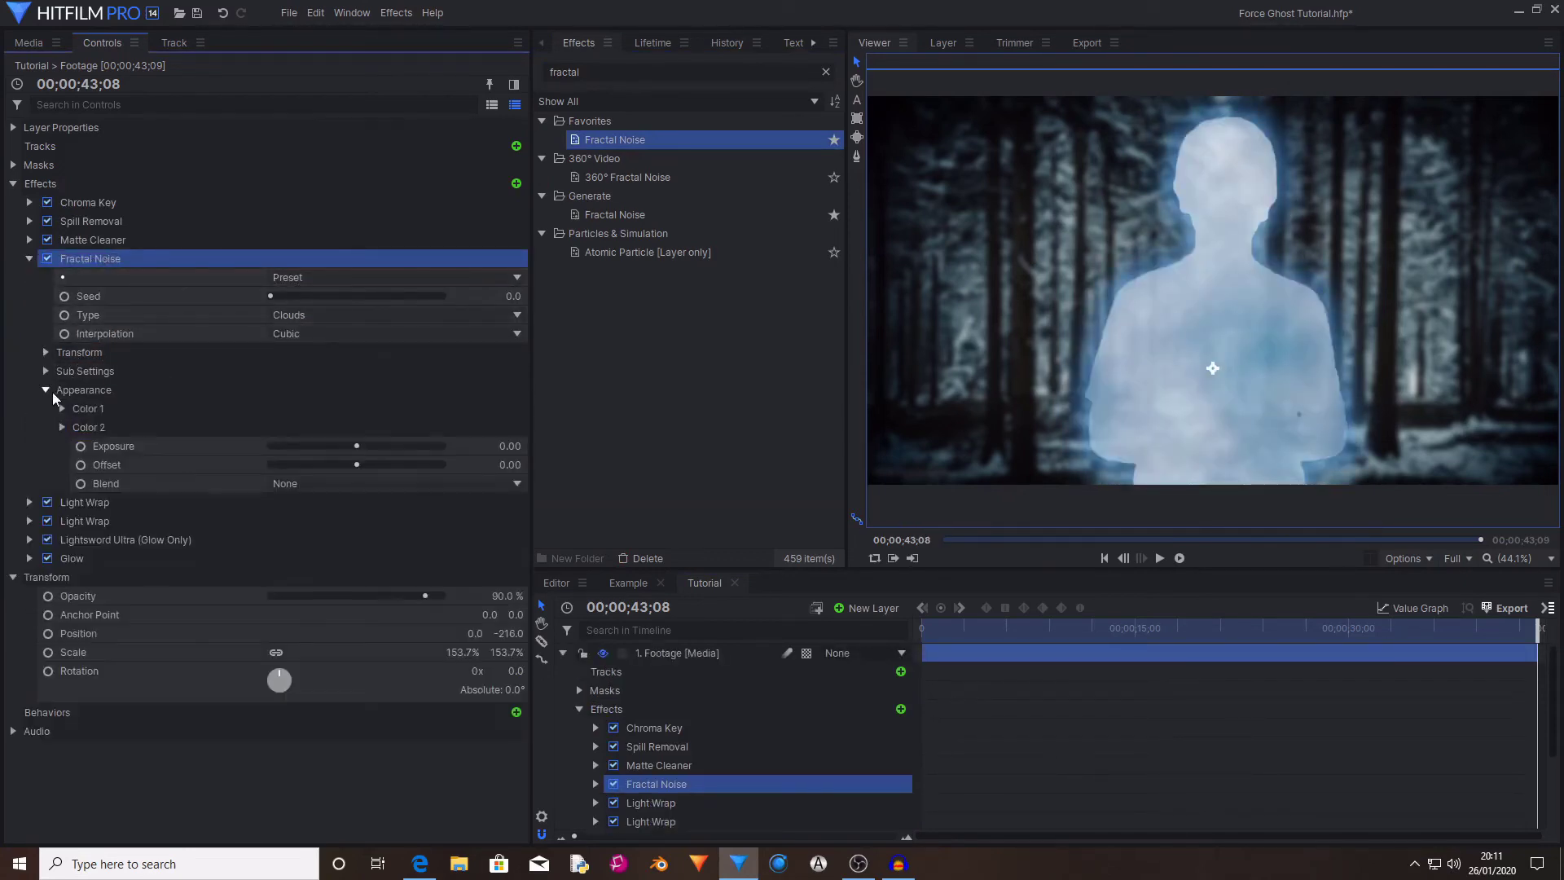
click(106, 390)
click(289, 486)
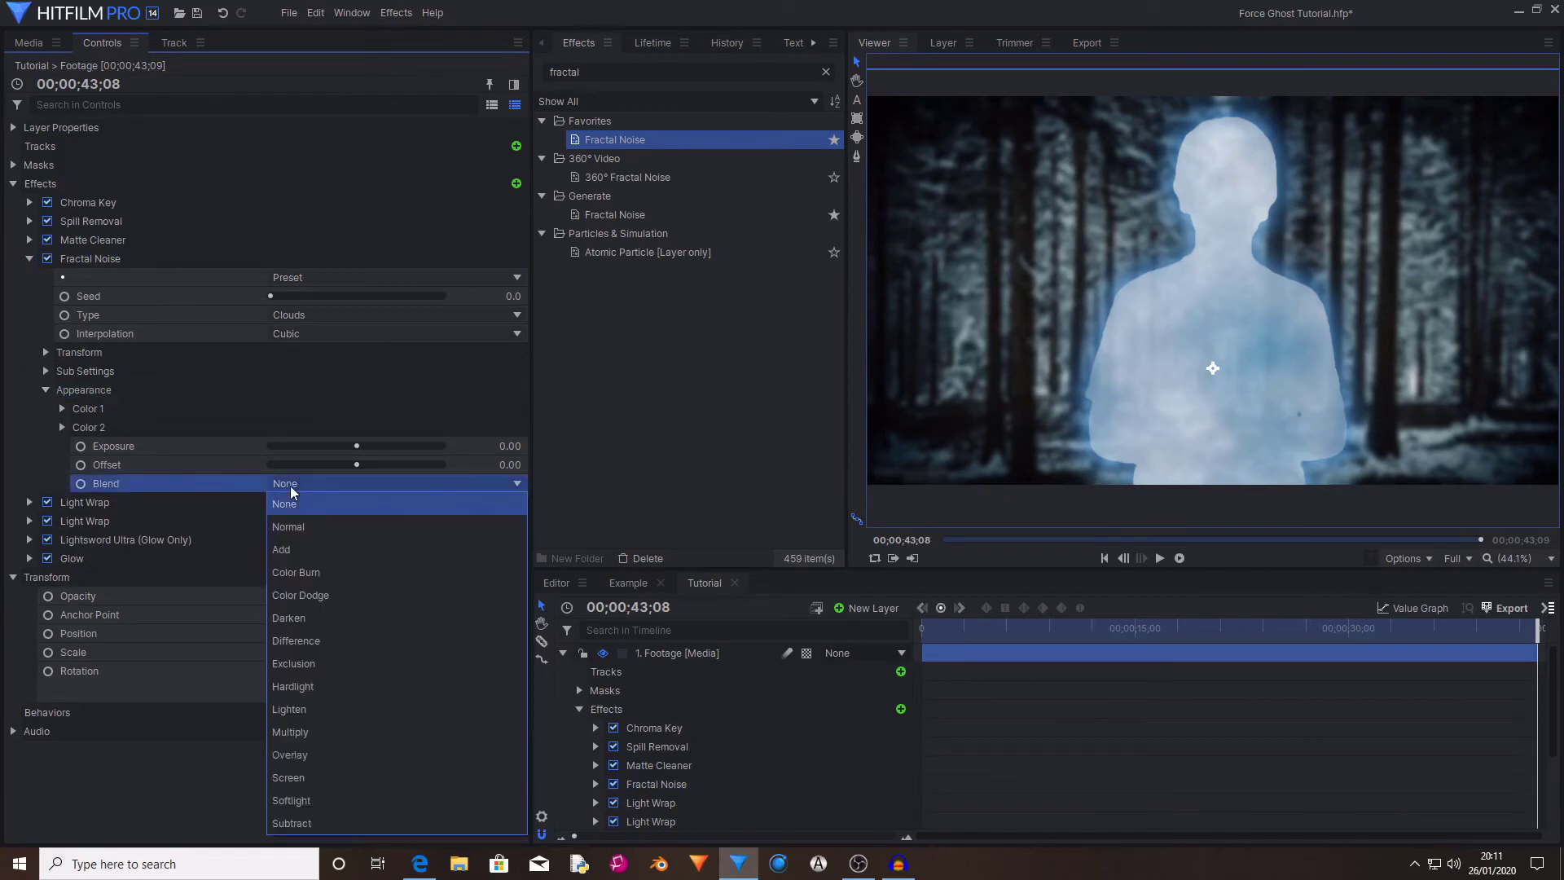
click(324, 754)
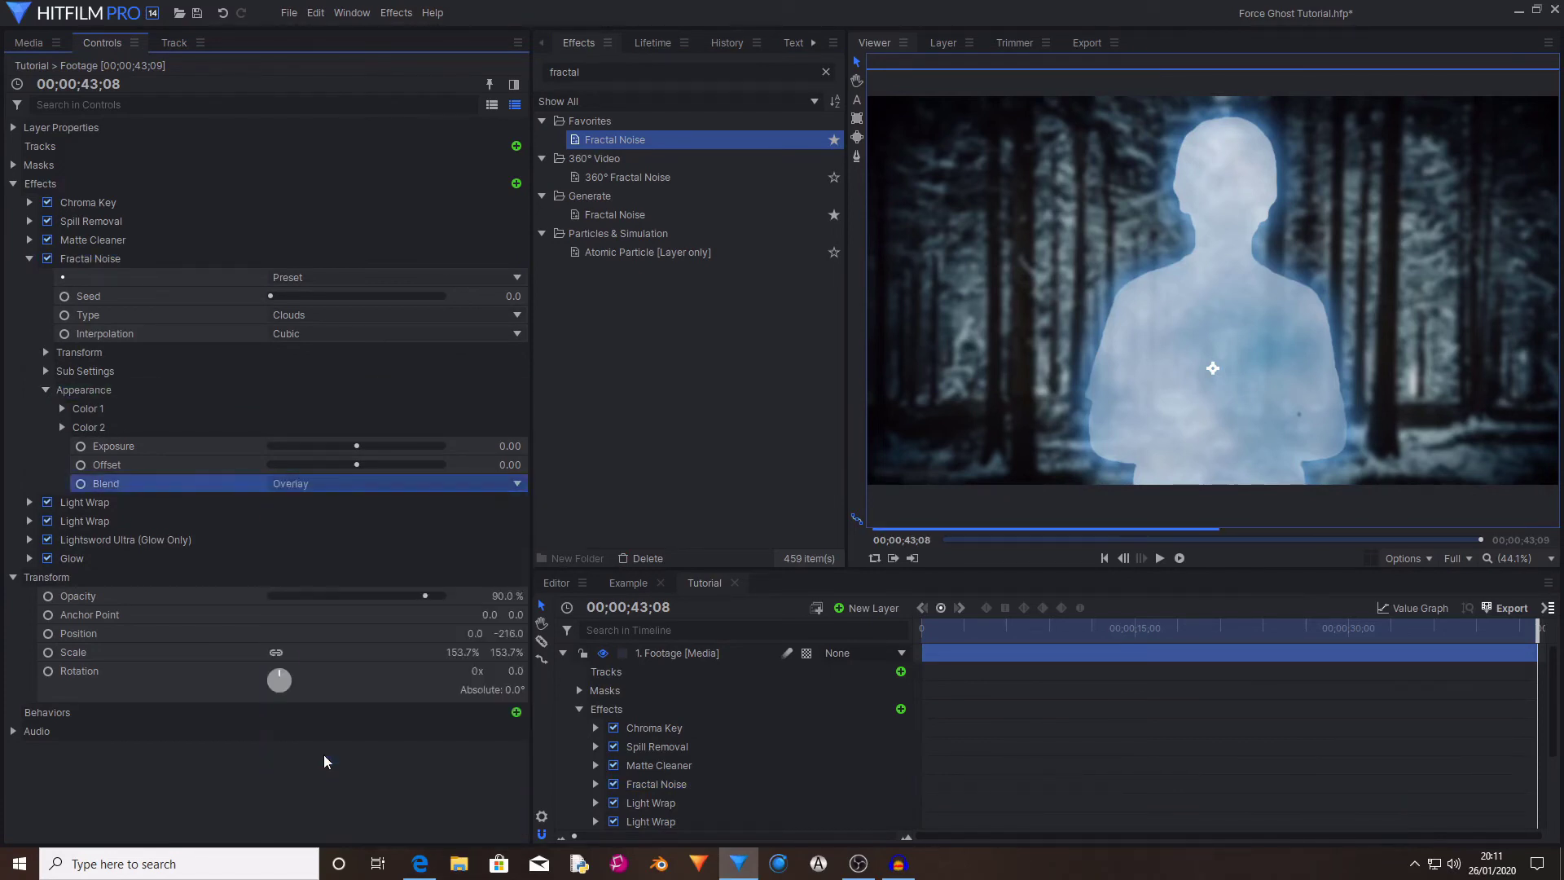
Add a keyframe for the Fractal Noise effect's Seed at the start of the timeline.
click(276, 293)
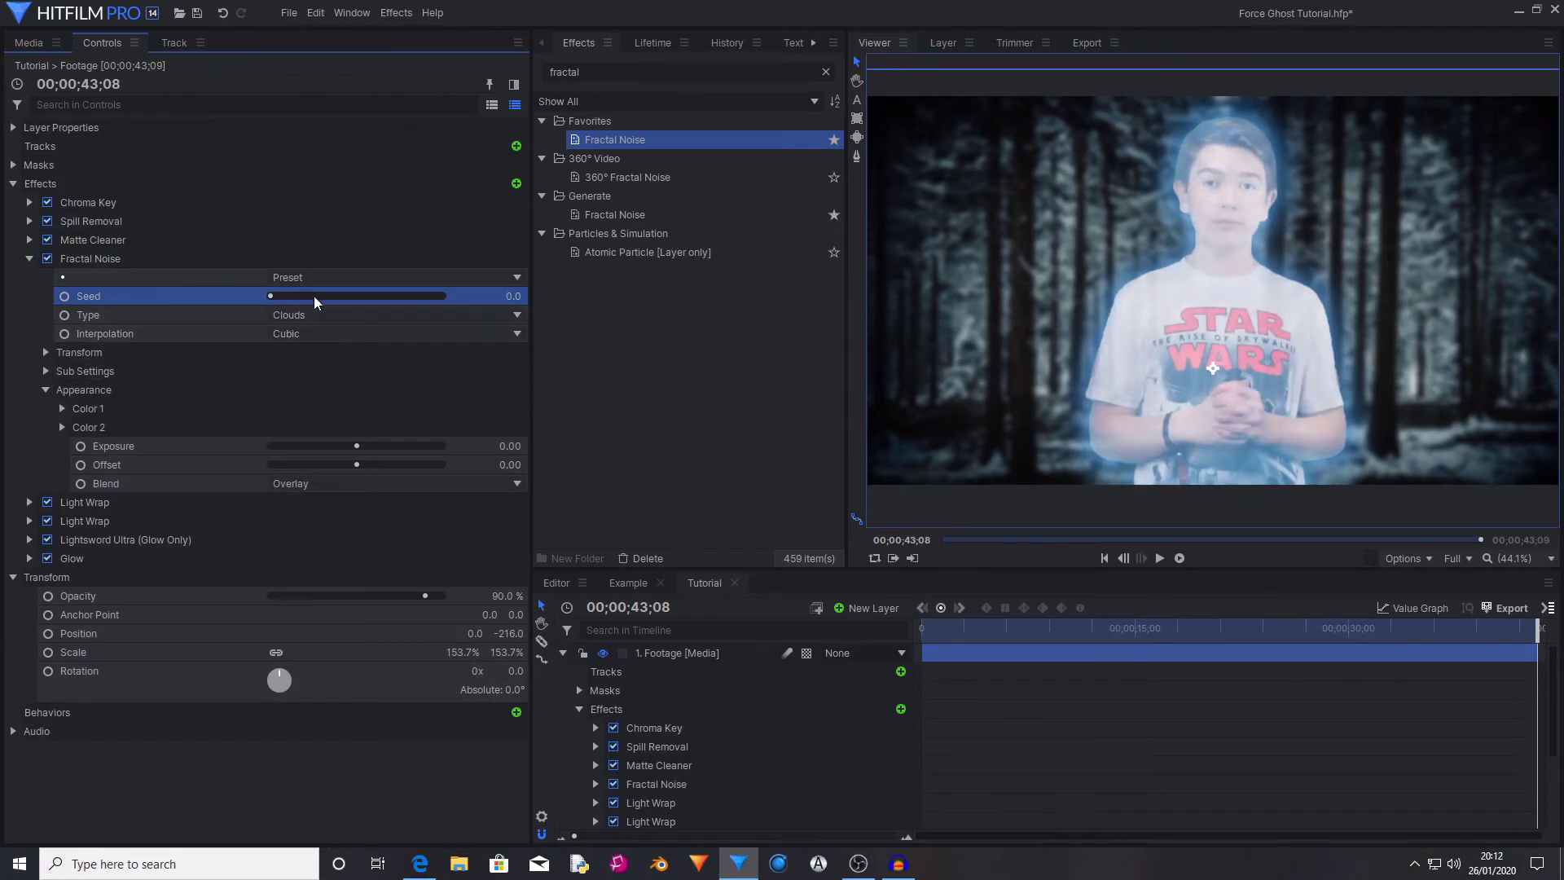
click(30, 258)
drag(1042, 634, 921, 634)
click(98, 259)
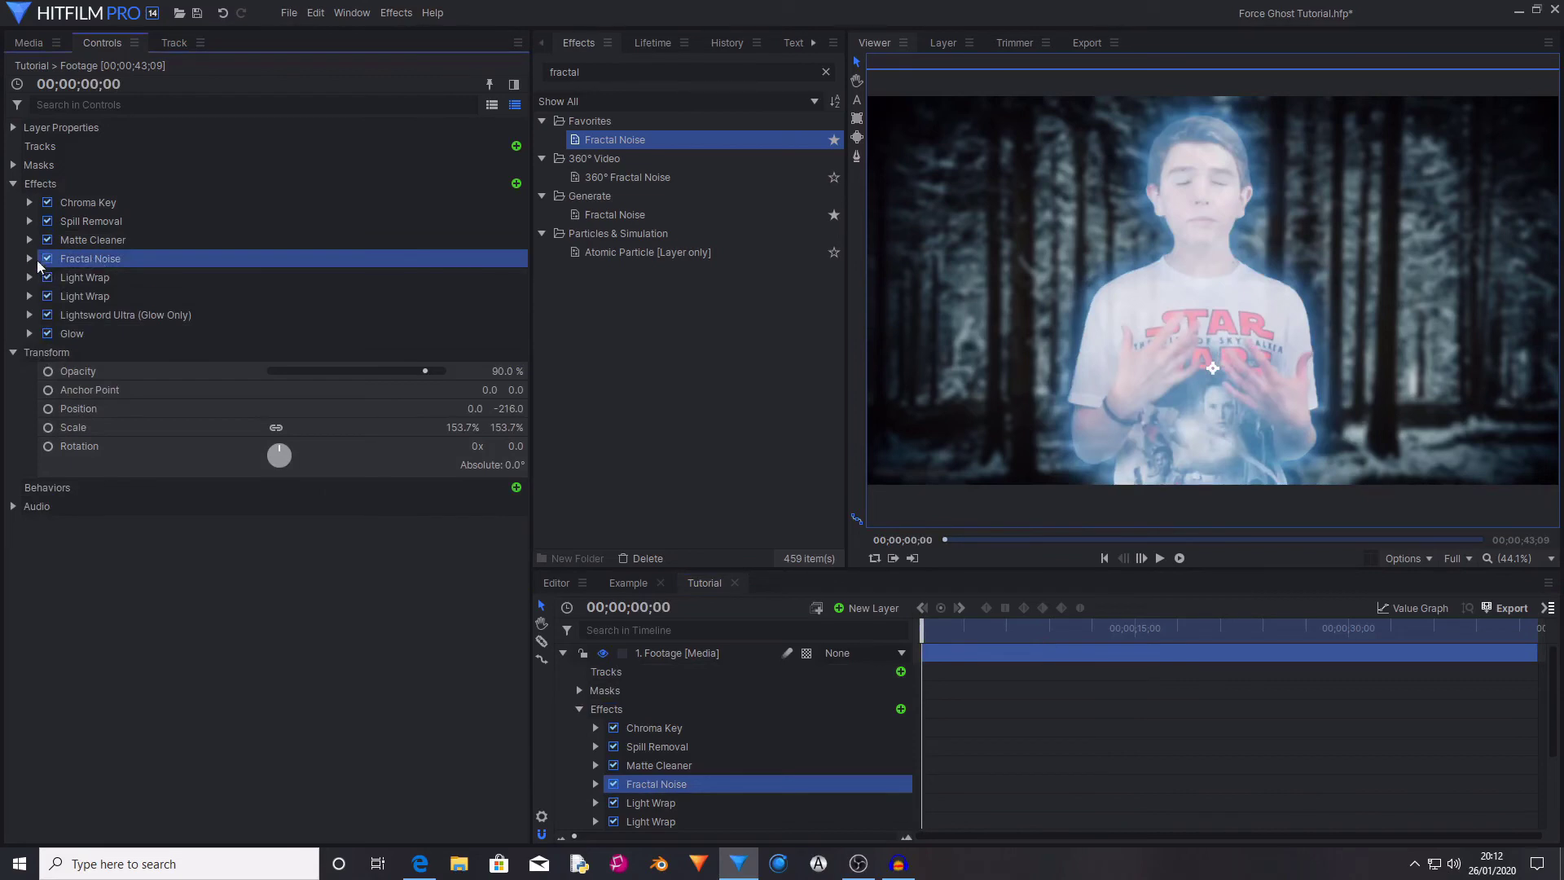
click(29, 258)
click(65, 296)
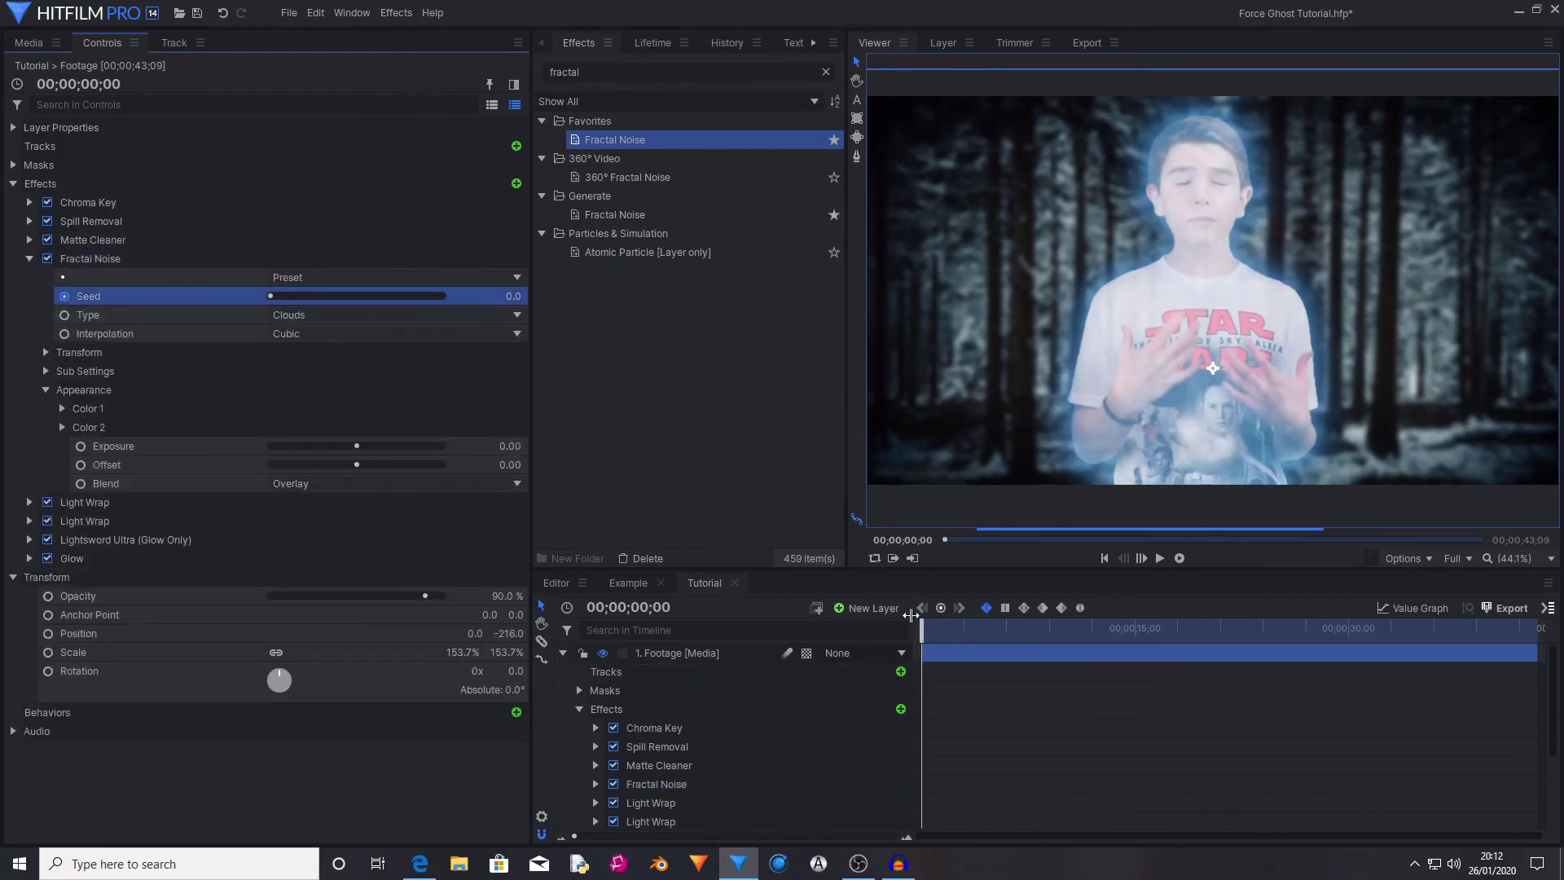
Set the Fractal Noise Seed to 3 at the end of the timeline, 00;00;43;08, and scrub back to preview the animation.
drag(922, 625, 1556, 612)
drag(1558, 613, 1559, 613)
click(512, 296)
text(3)
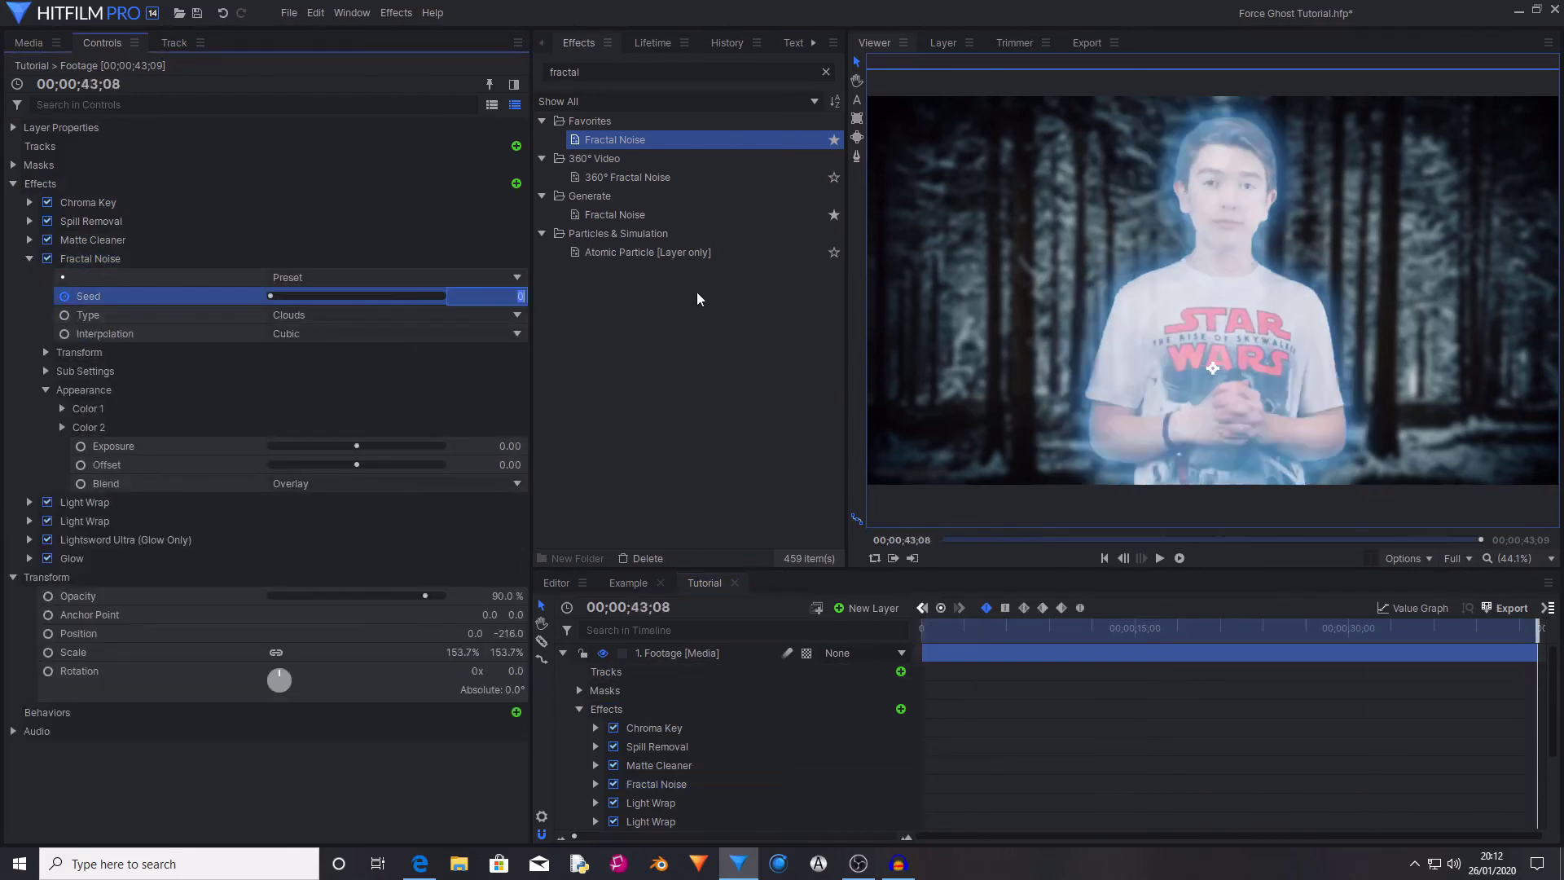
key(Return)
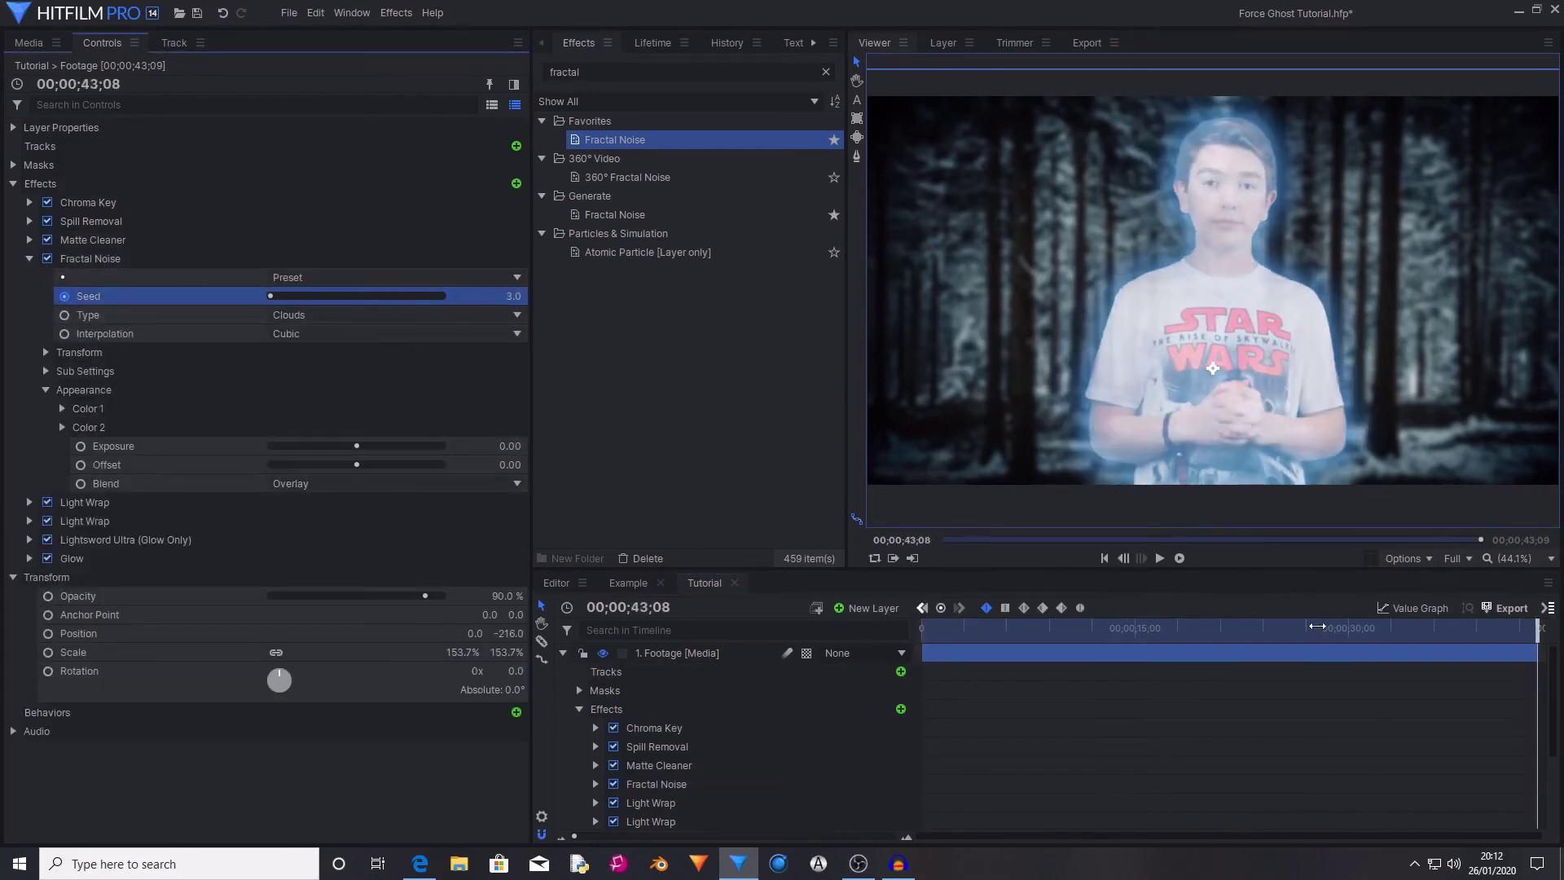
drag(1319, 628, 1206, 621)
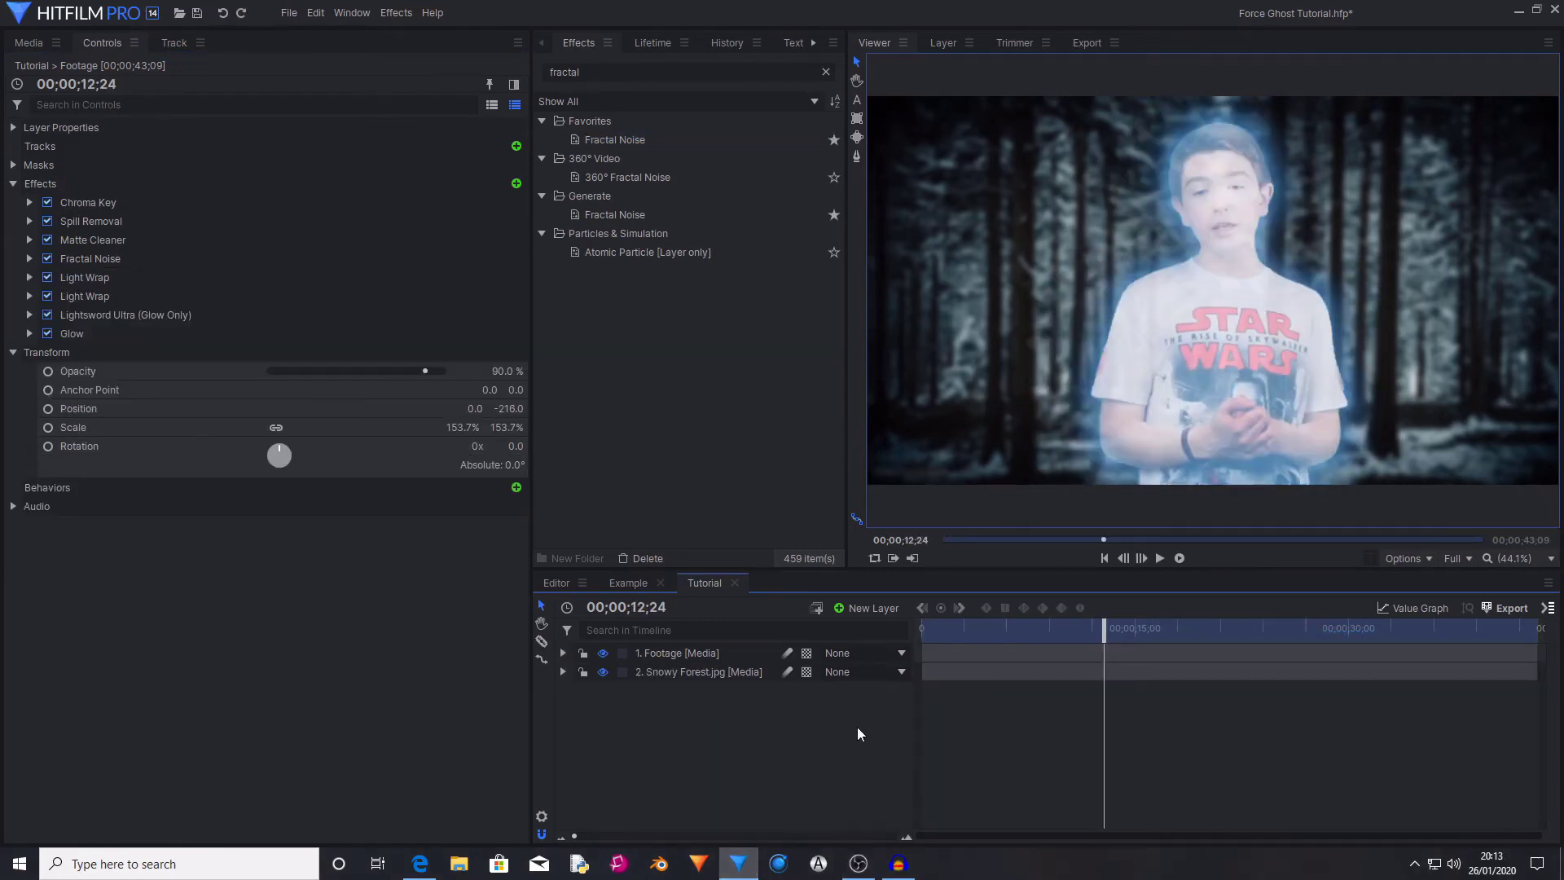